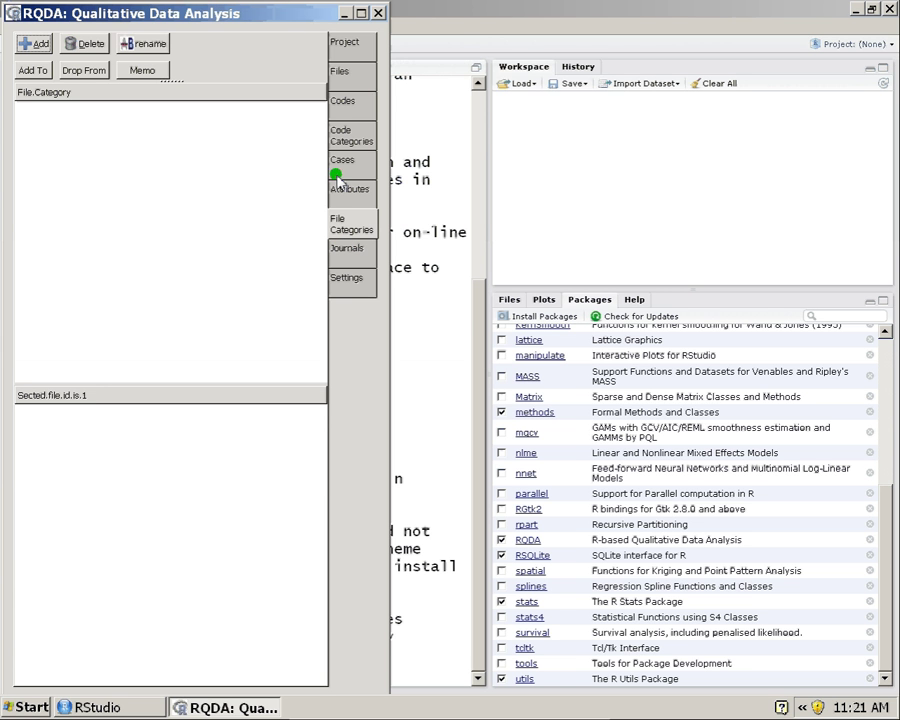
# - Review the code categories, then examine the project's article and interview files, Article1 and Int01 to Int06
pyautogui.click(345, 138)
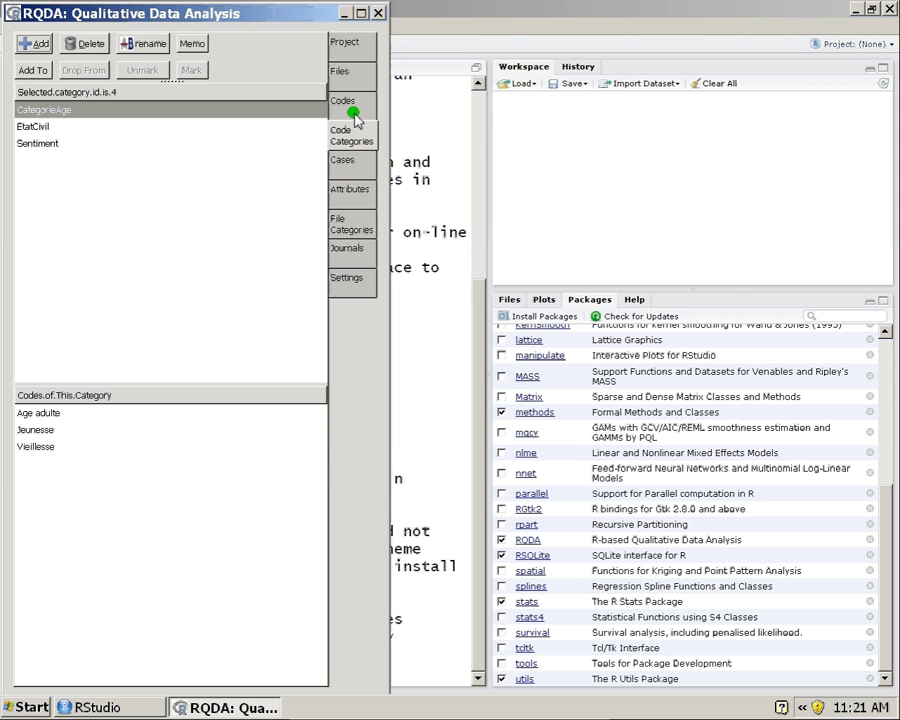
pyautogui.click(354, 102)
pyautogui.click(358, 74)
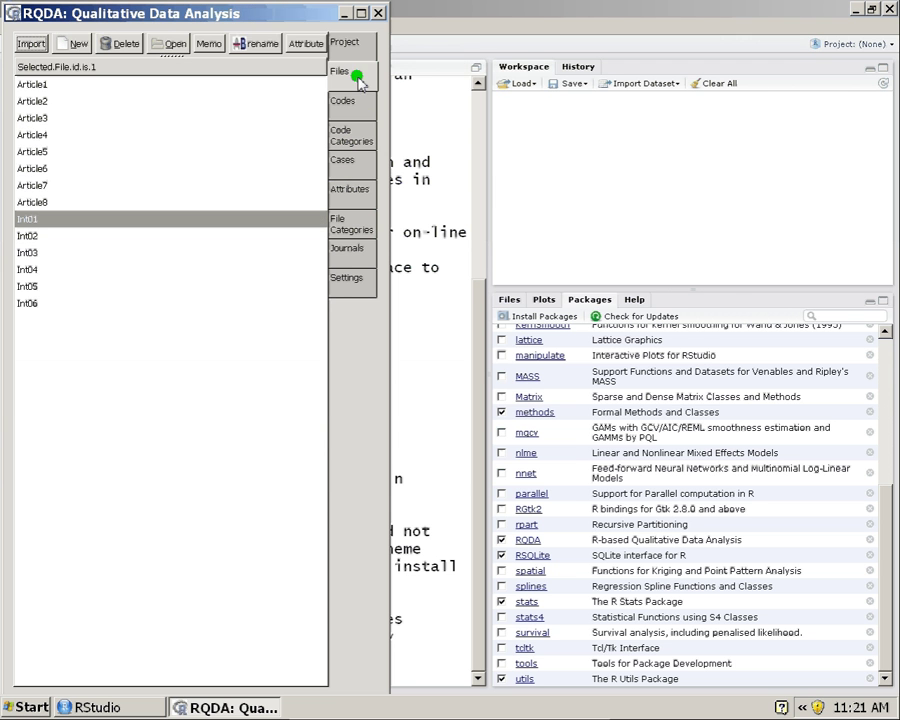
pyautogui.click(104, 86)
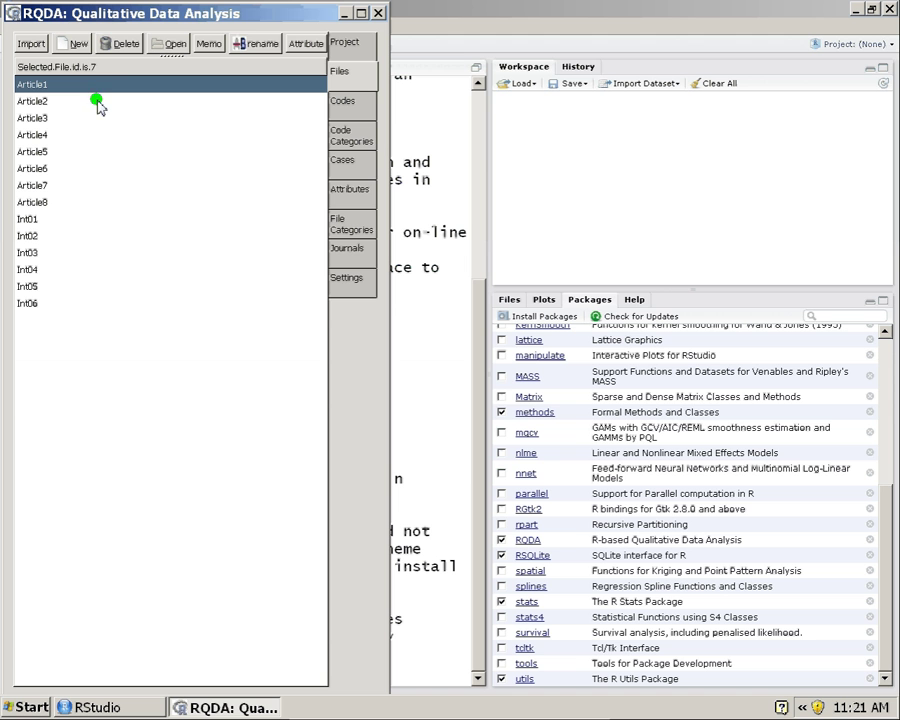
pyautogui.click(83, 219)
pyautogui.click(78, 236)
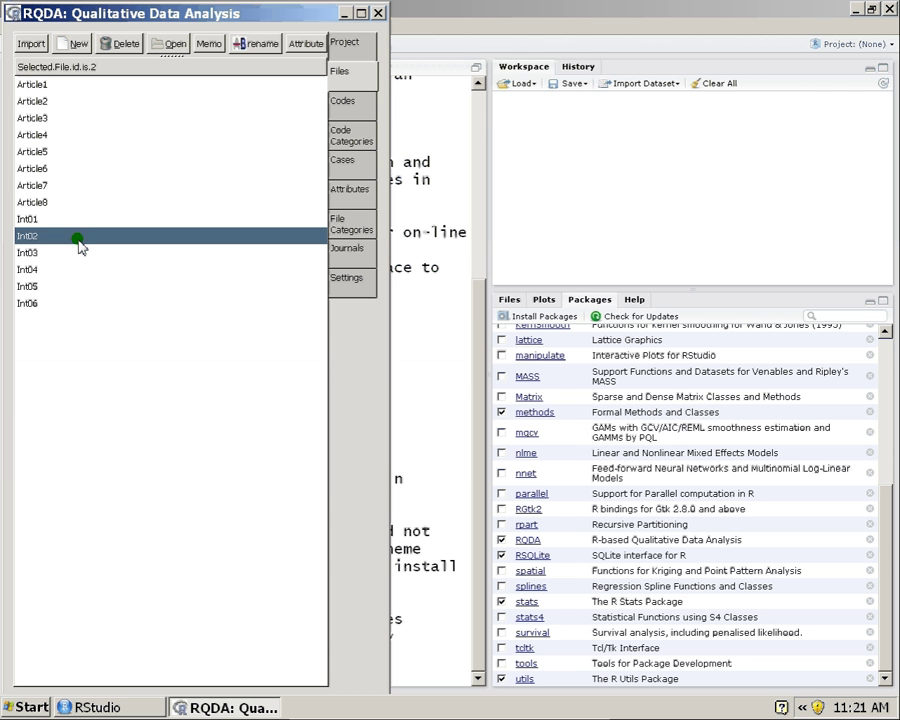
pyautogui.click(76, 253)
pyautogui.click(75, 268)
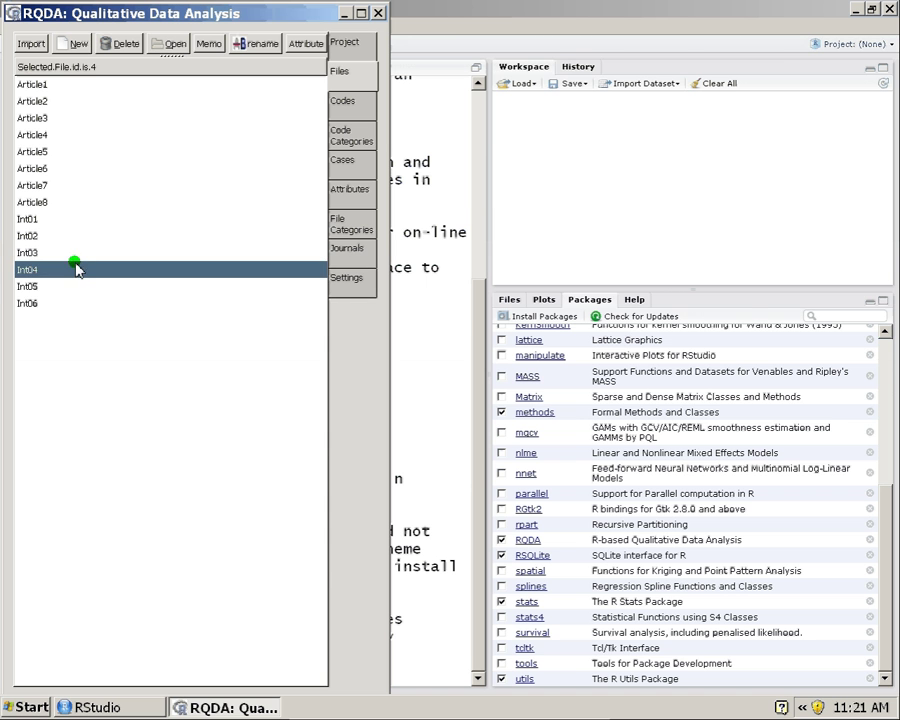
pyautogui.click(75, 288)
pyautogui.click(72, 303)
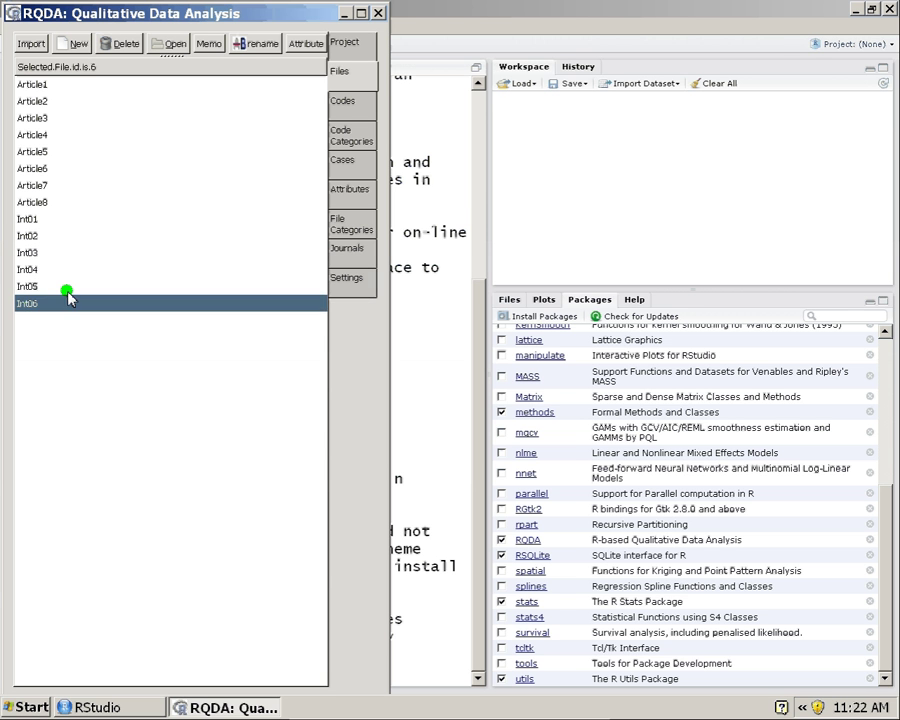
pyautogui.click(70, 220)
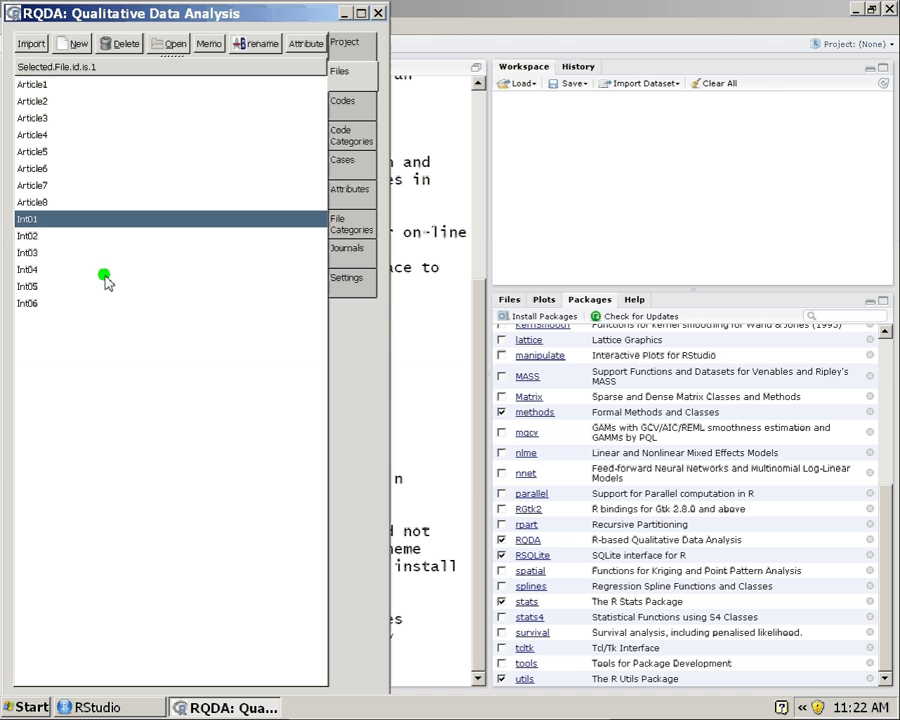
pyautogui.click(80, 85)
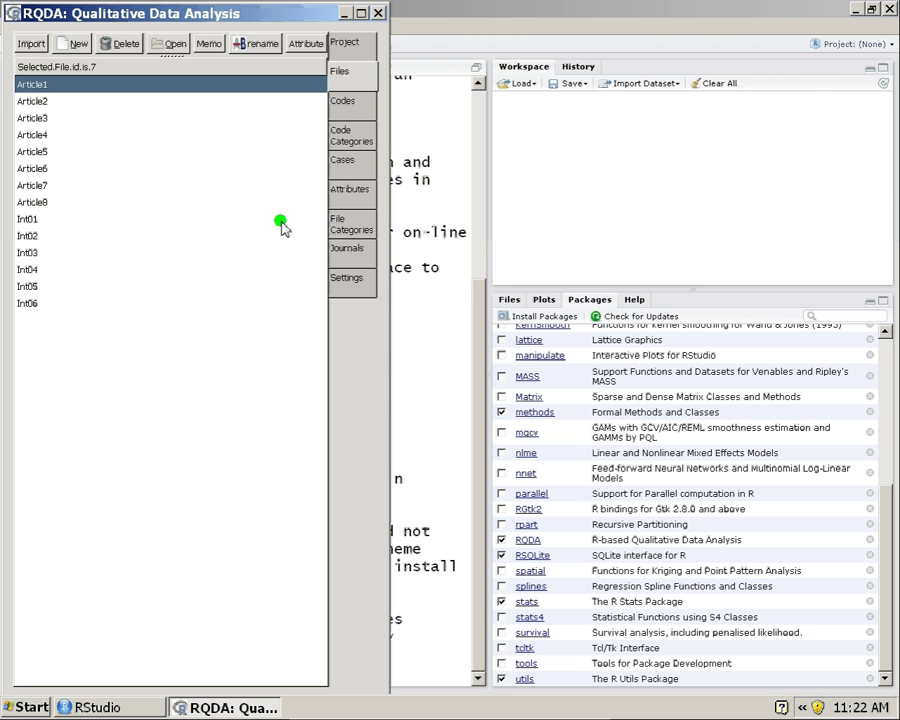
# - Review the project's code list, examining codes such as Mariage, Positif and Neutre
pyautogui.click(343, 104)
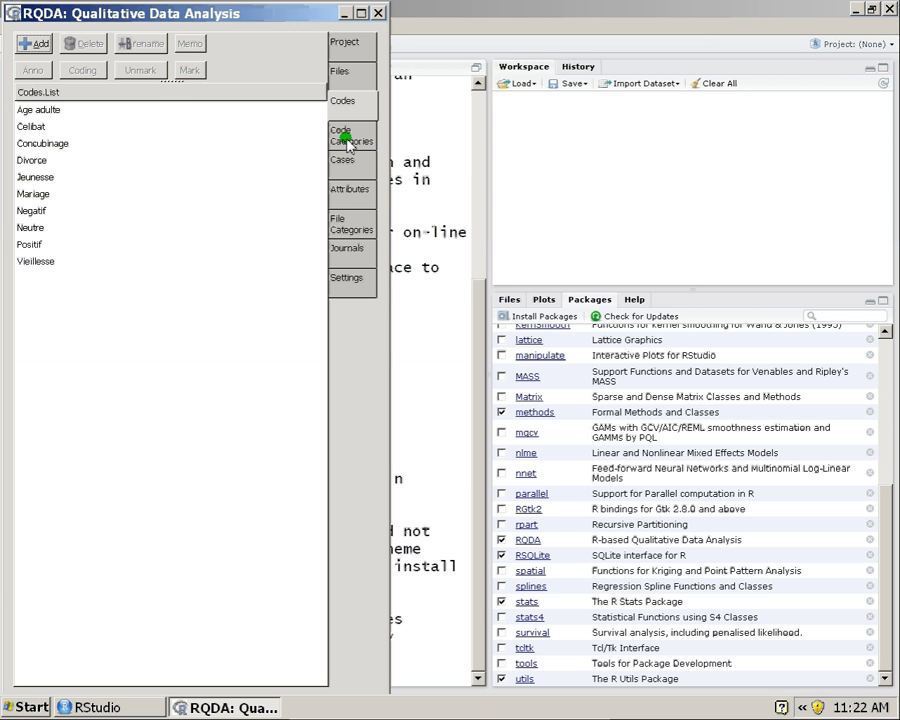
pyautogui.click(79, 194)
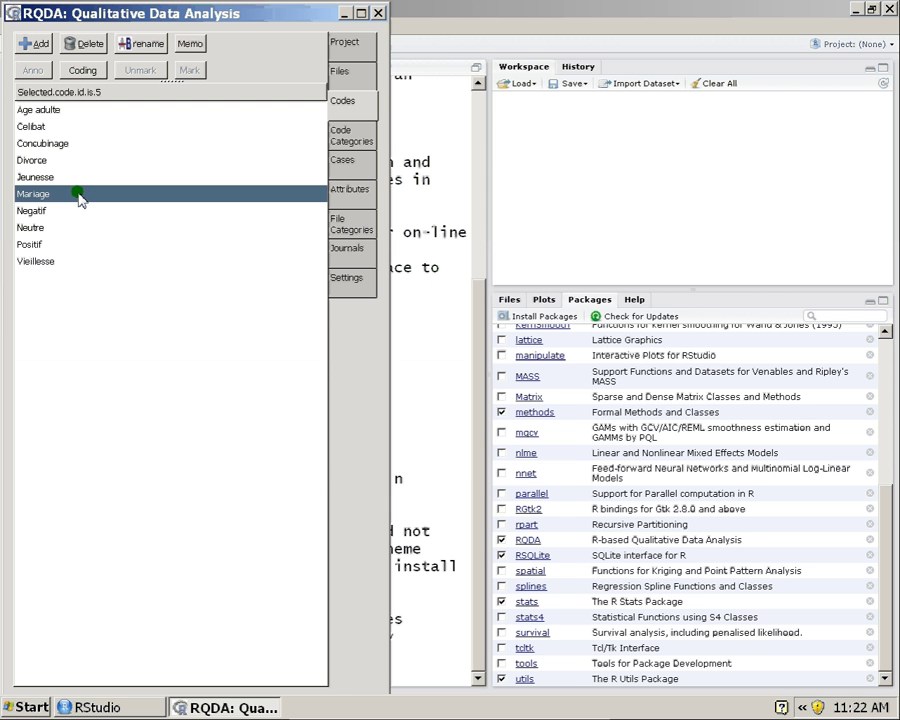
pyautogui.click(71, 244)
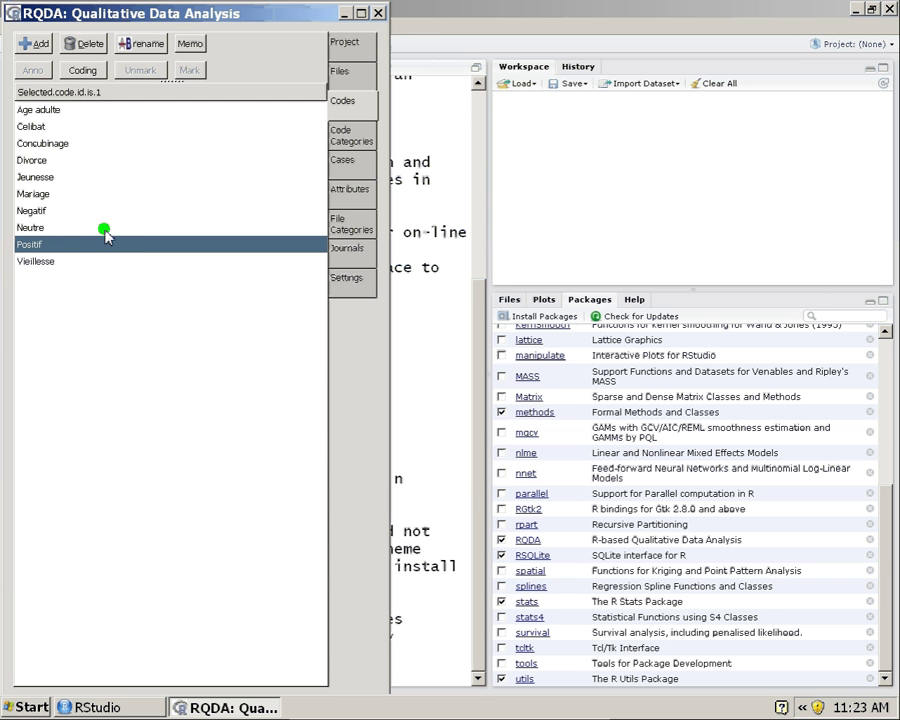
pyautogui.click(105, 231)
pyautogui.click(105, 244)
# - Review the imported files as two groups, highlighting ranges of interviews and articles
pyautogui.click(344, 74)
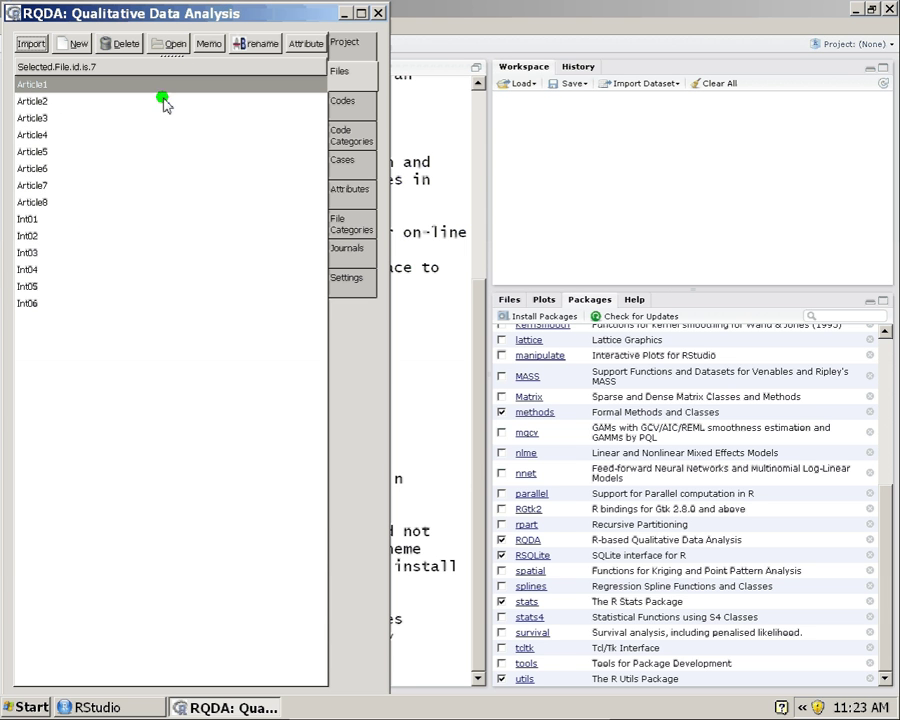
pyautogui.click(52, 219)
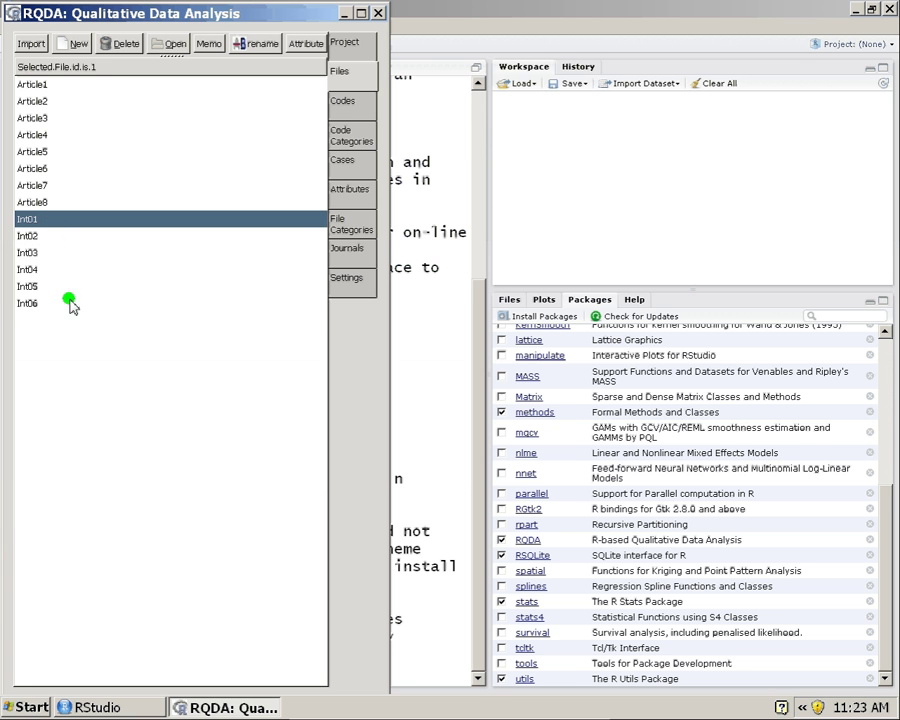
pyautogui.keyDown('shift'); pyautogui.click(72, 303); pyautogui.keyUp('shift')
pyautogui.click(54, 202)
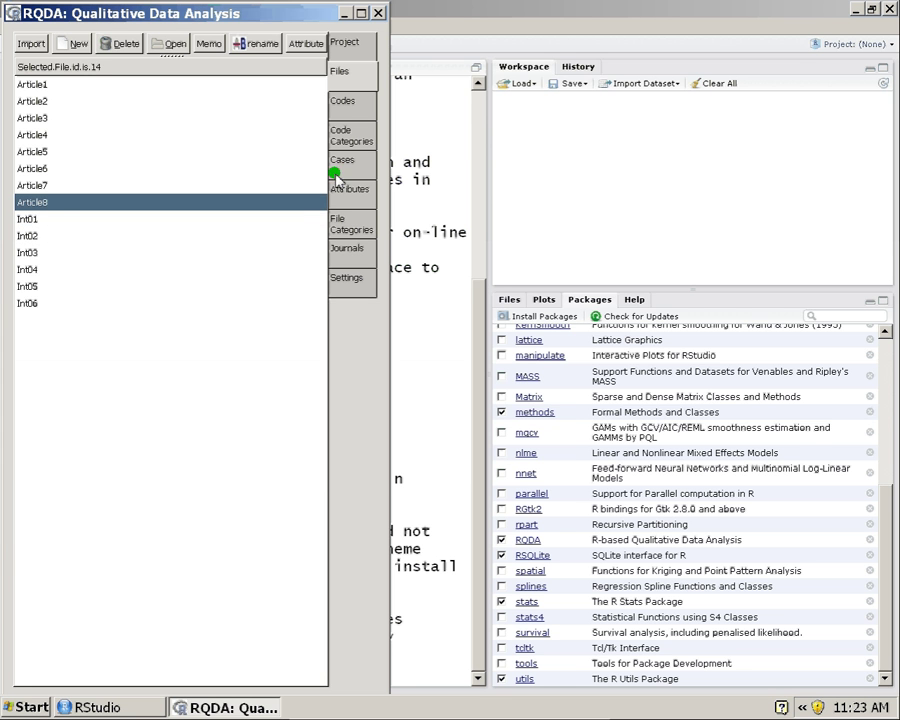
pyautogui.keyDown('shift'); pyautogui.click(54, 288); pyautogui.keyUp('shift')
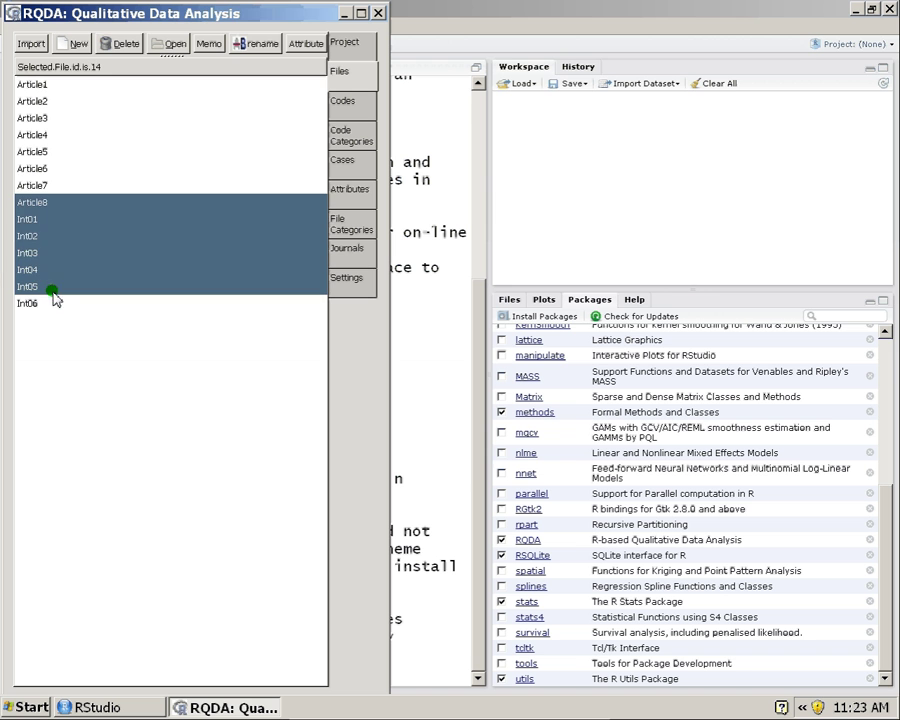
pyautogui.click(66, 185)
pyautogui.keyDown('shift'); pyautogui.click(55, 85); pyautogui.keyUp('shift')
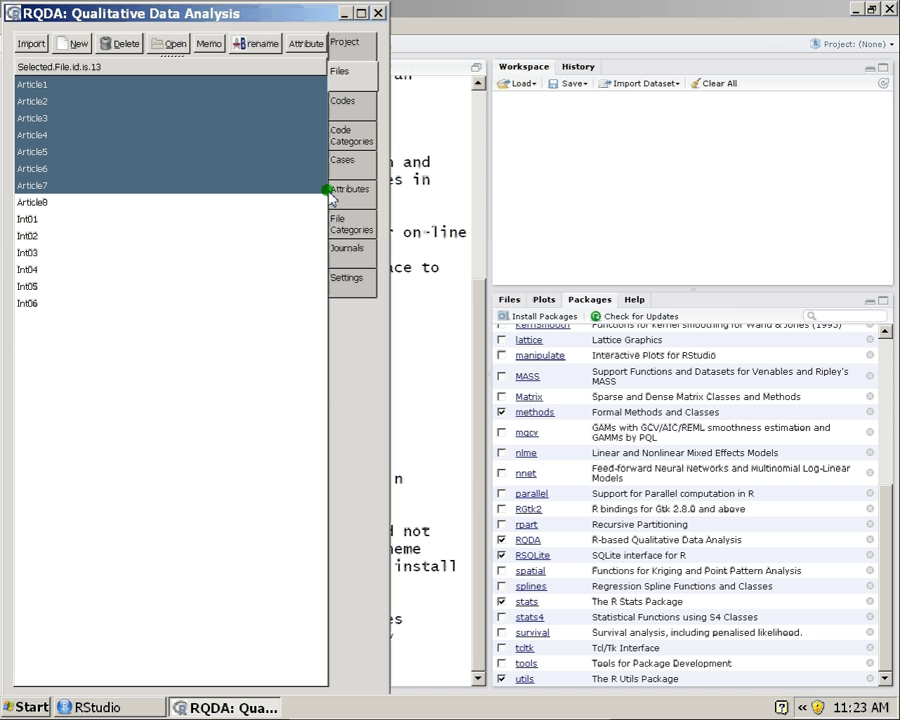
# - Create a new file category named Interview
pyautogui.click(360, 230)
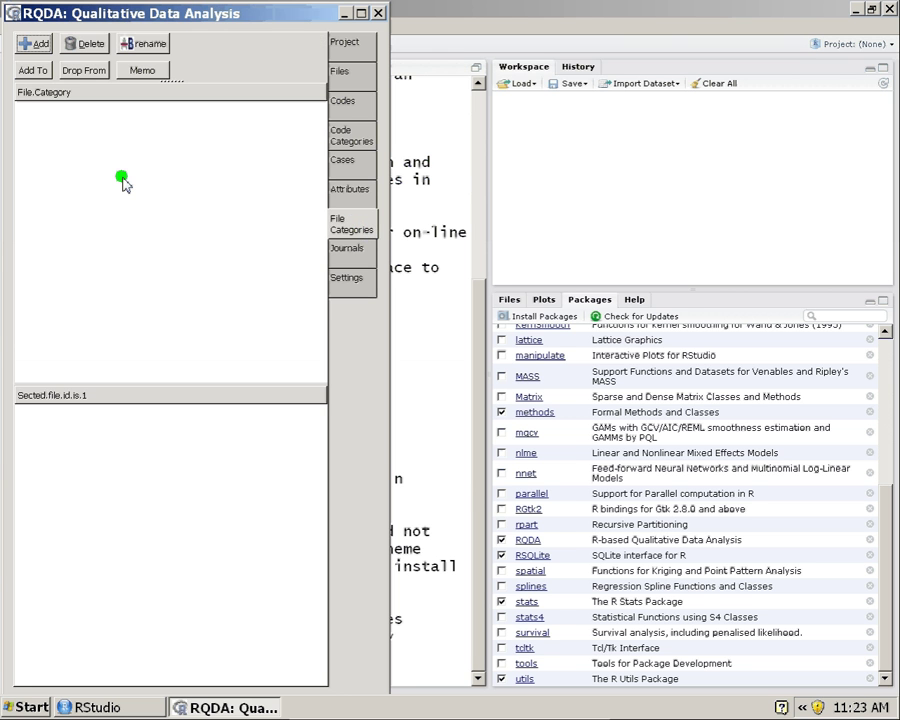
pyautogui.click(32, 44)
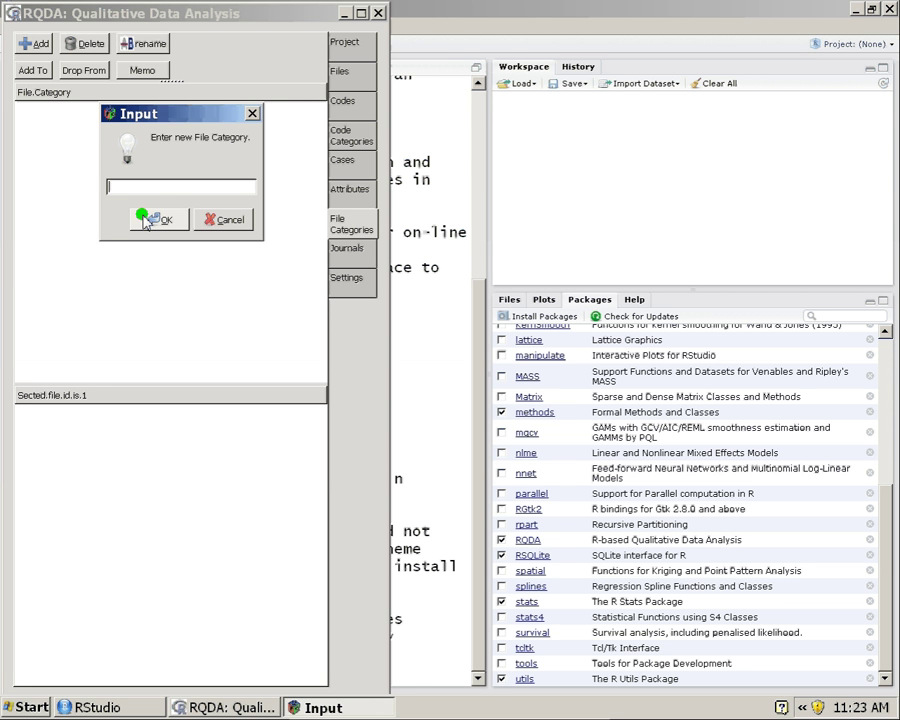
pyautogui.write('Interview')
pyautogui.click(145, 219)
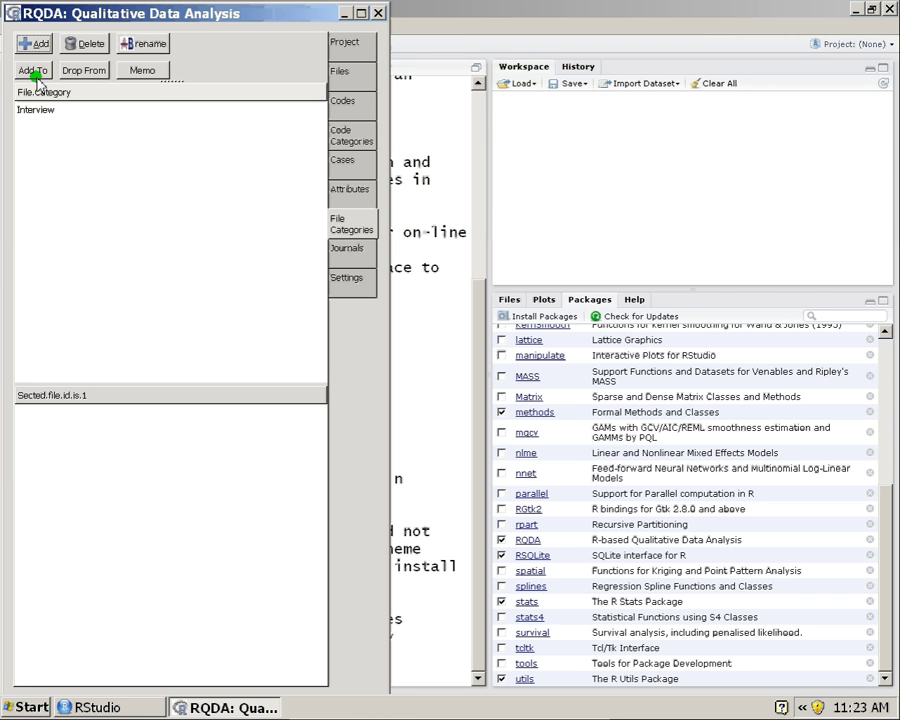
# - Create a second file category named Articles
pyautogui.click(30, 43)
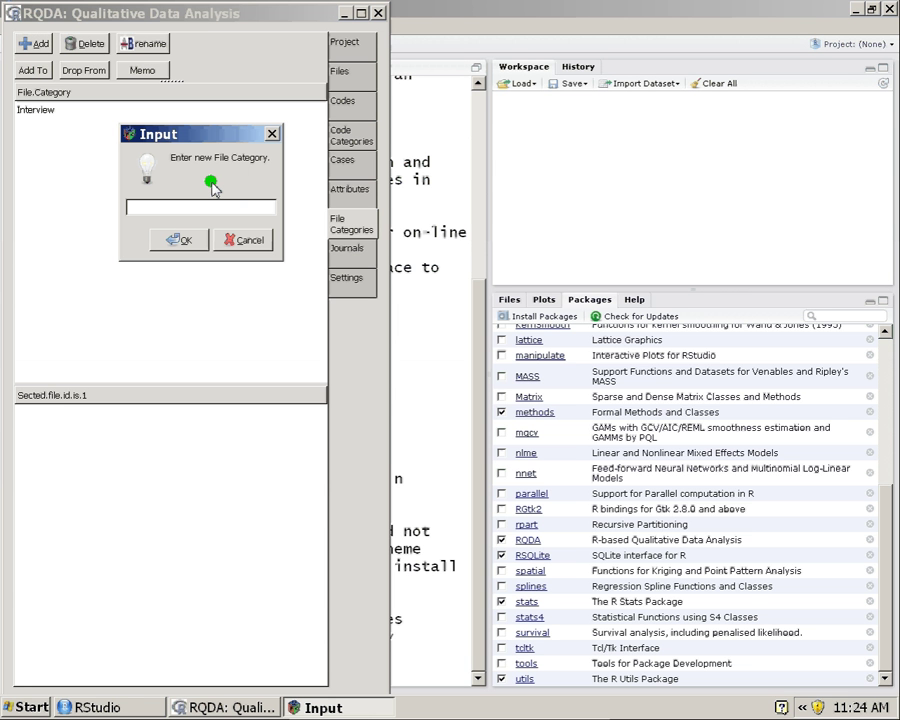
pyautogui.write('J')
pyautogui.write('rticles')
pyautogui.click(181, 239)
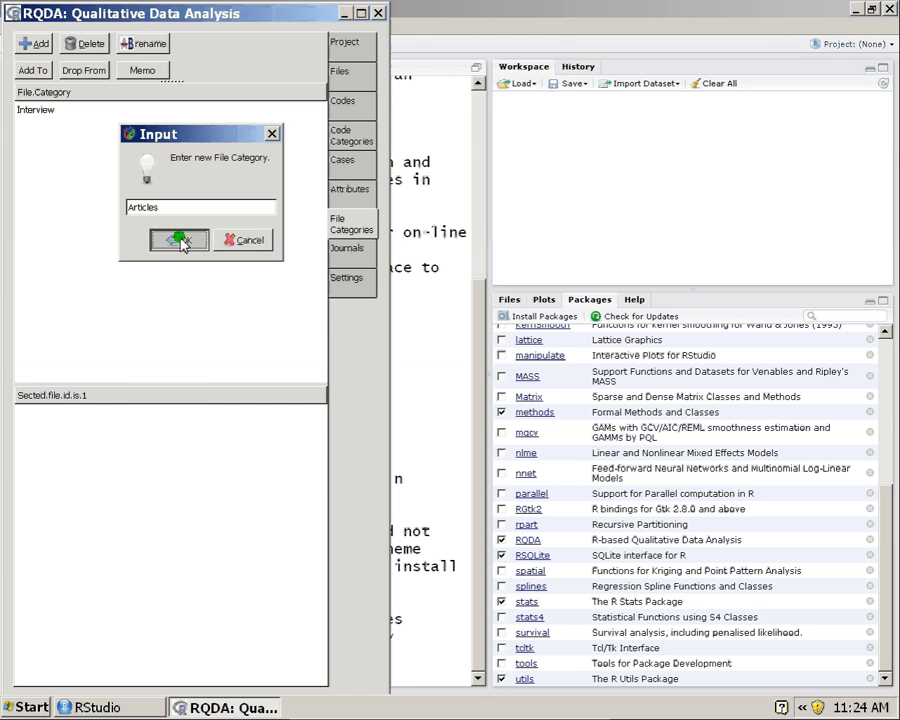
pyautogui.click(36, 127)
pyautogui.click(32, 111)
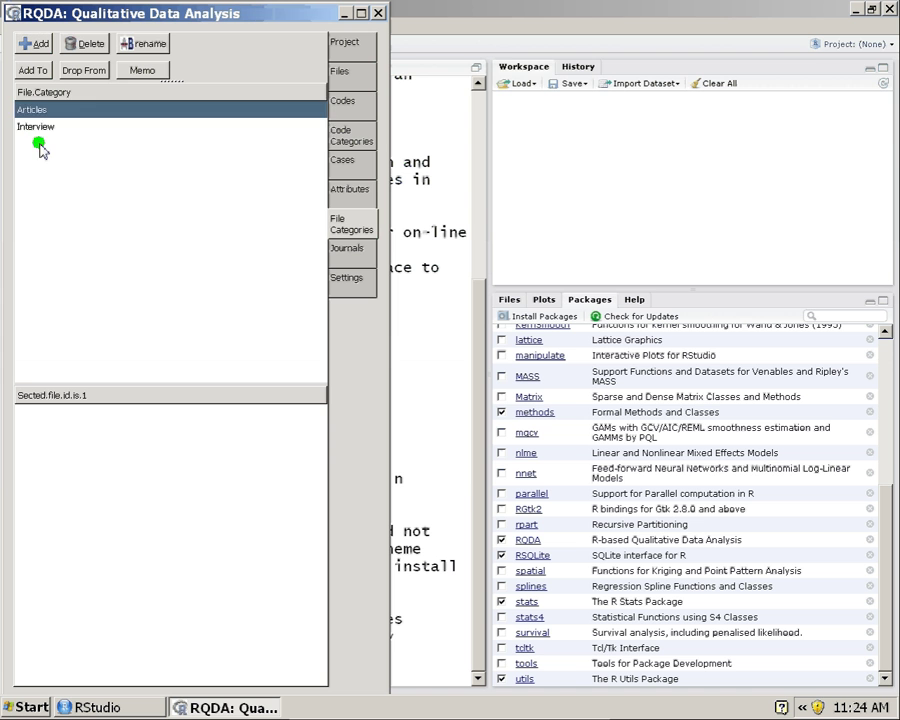
# - Try to rename the Interview file category, submitting the same name Interview
pyautogui.click(42, 132)
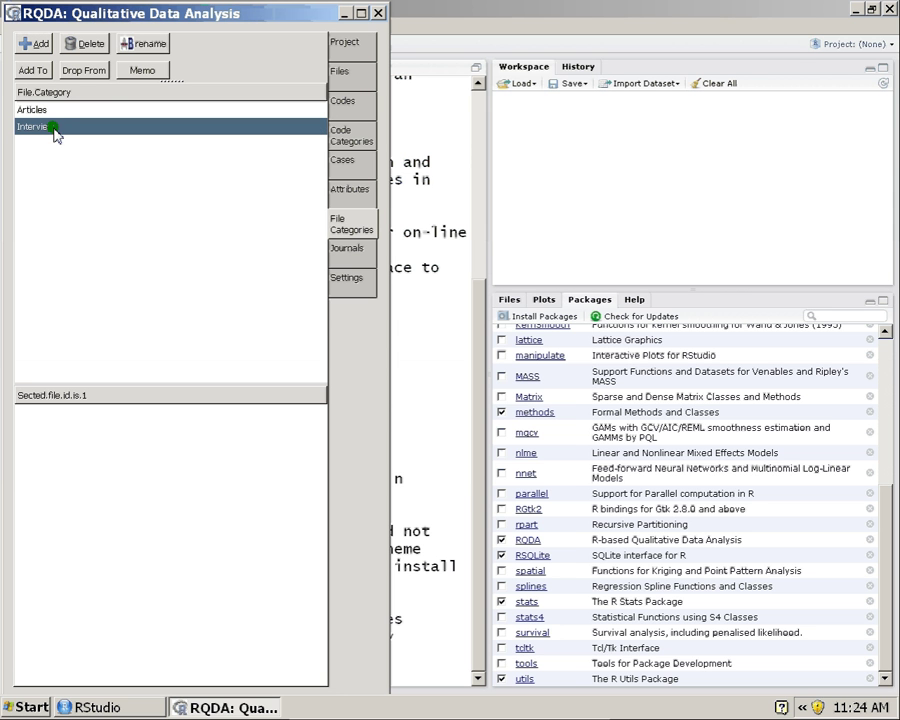
pyautogui.click(135, 45)
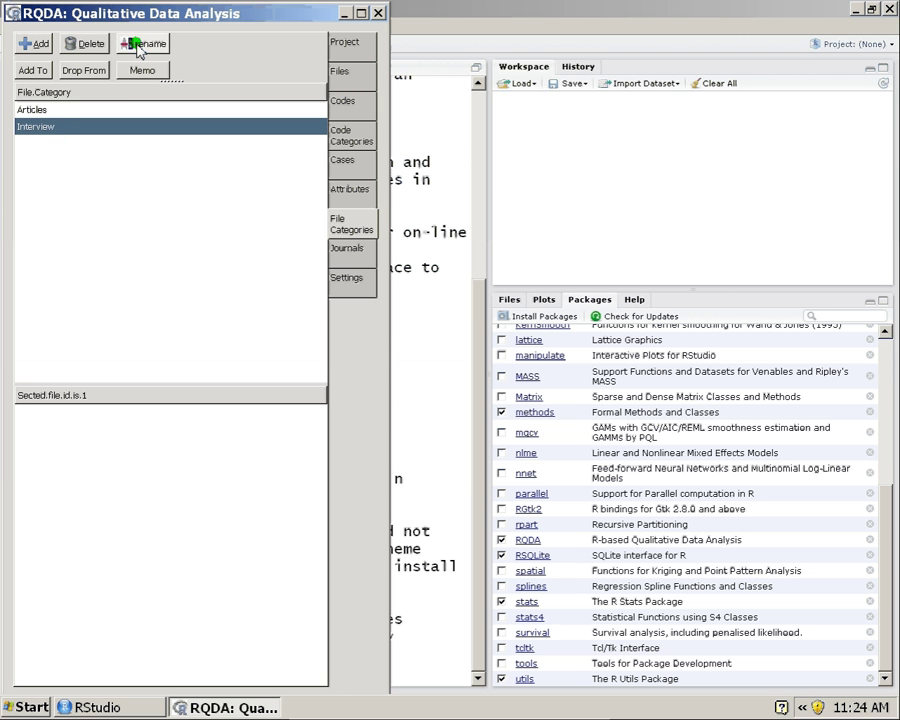
pyautogui.click(172, 168)
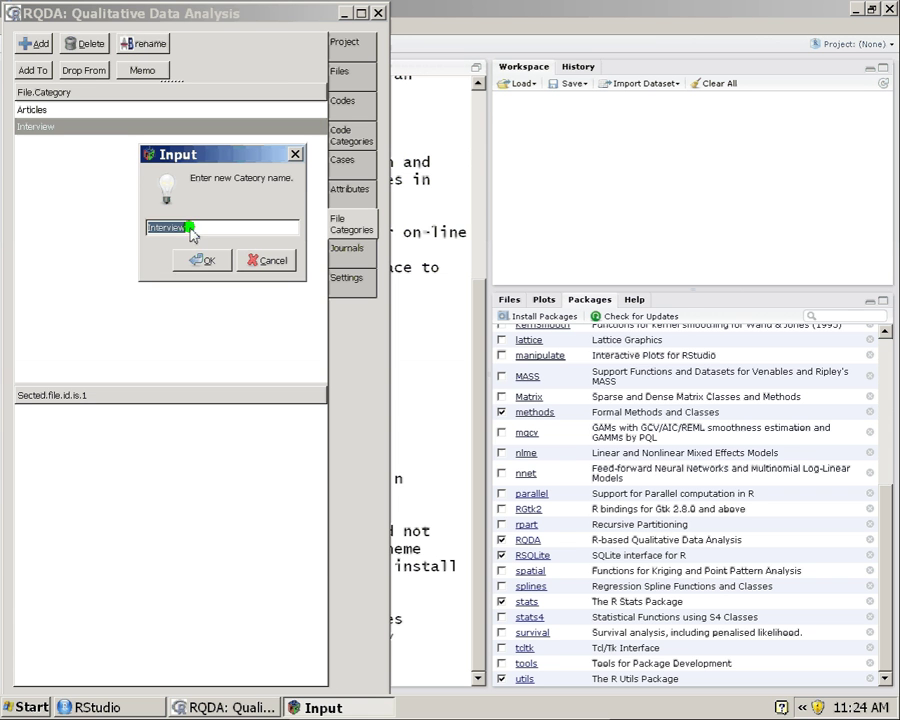
pyautogui.click(230, 229)
pyautogui.write('ddd')
pyautogui.press('BackSpace')
pyautogui.press('BackSpace')
pyautogui.press('BackSpace')
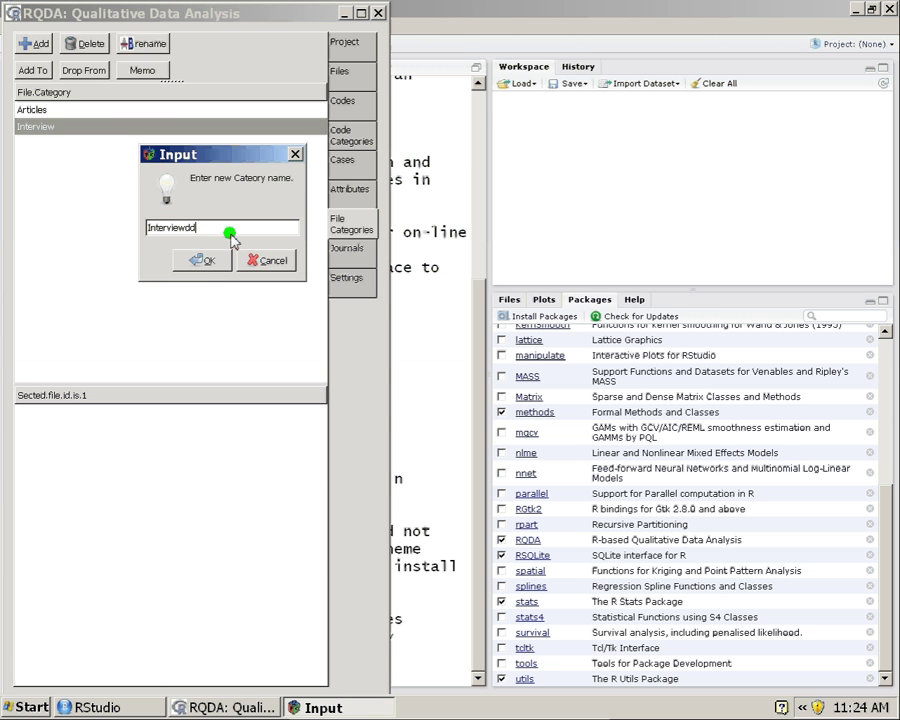
pyautogui.click(205, 258)
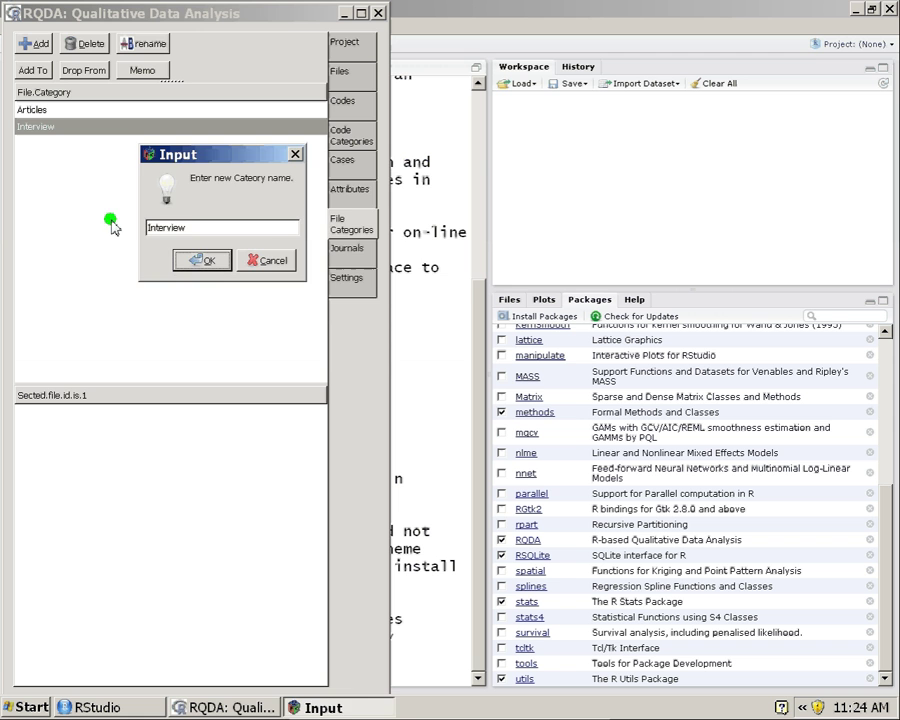
pyautogui.click(200, 261)
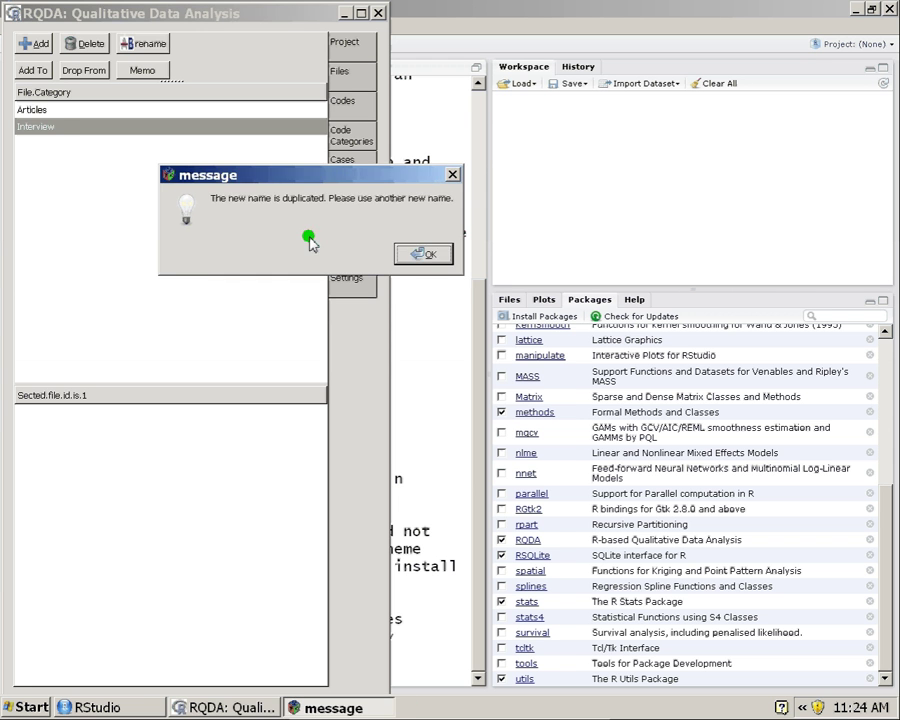
pyautogui.click(412, 252)
pyautogui.click(60, 112)
pyautogui.click(62, 124)
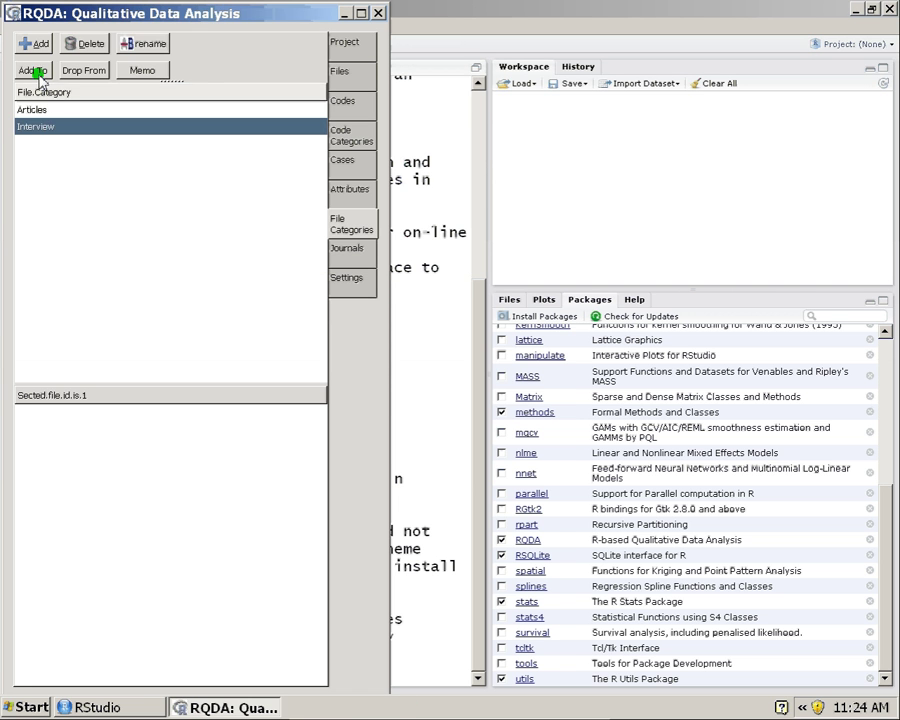
# - Create a dummy file category named klsdjéklsdfjl
pyautogui.click(32, 44)
pyautogui.write('klsdjéklsdfjl')
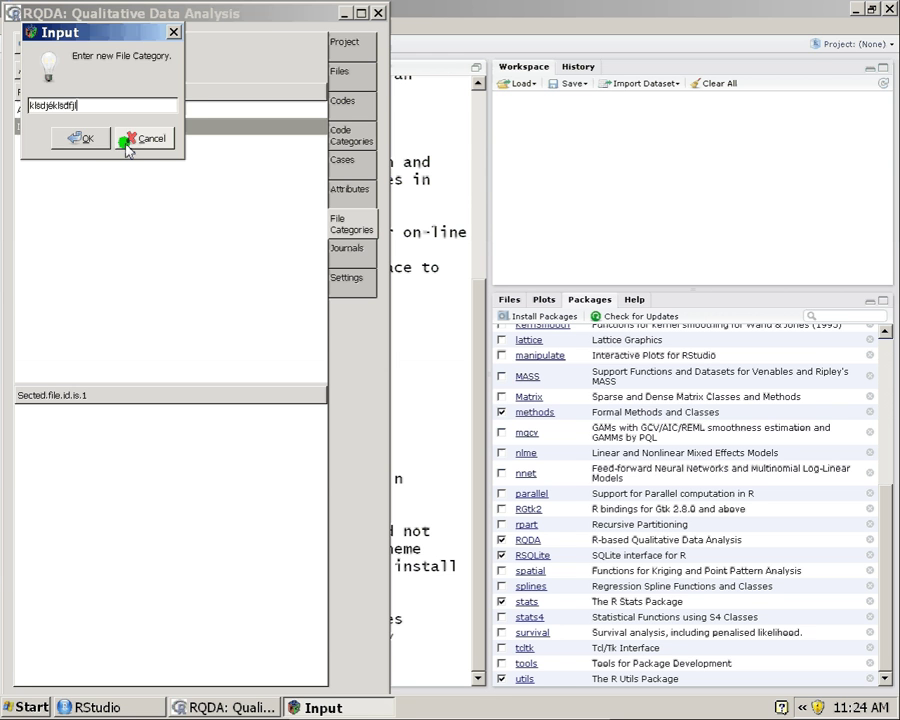
pyautogui.press('Return')
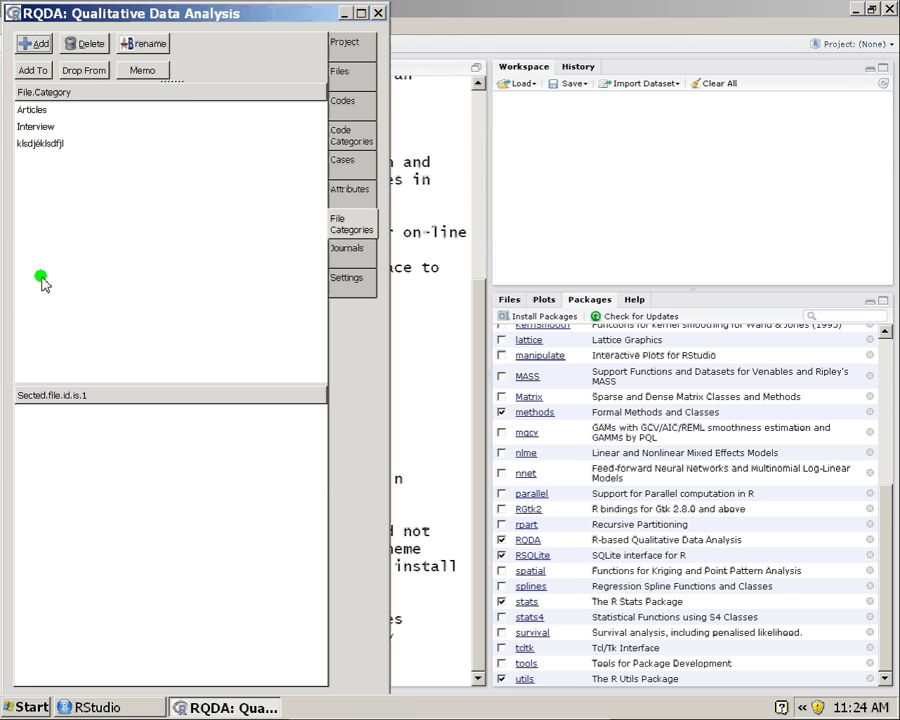
# - Delete the dummy file category klsdjéklsdfjl
pyautogui.click(40, 145)
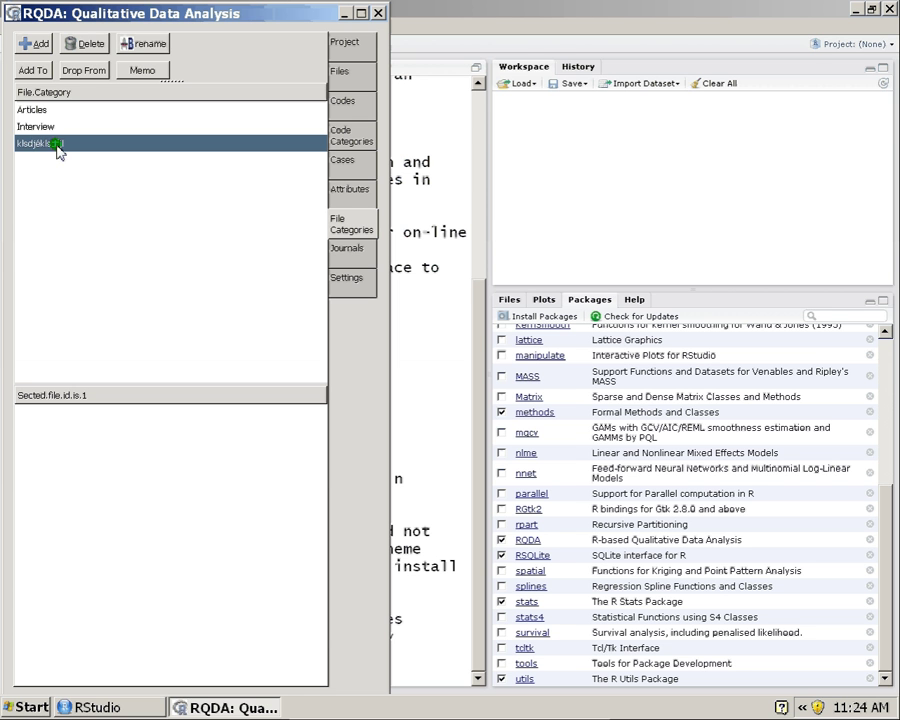
pyautogui.click(85, 50)
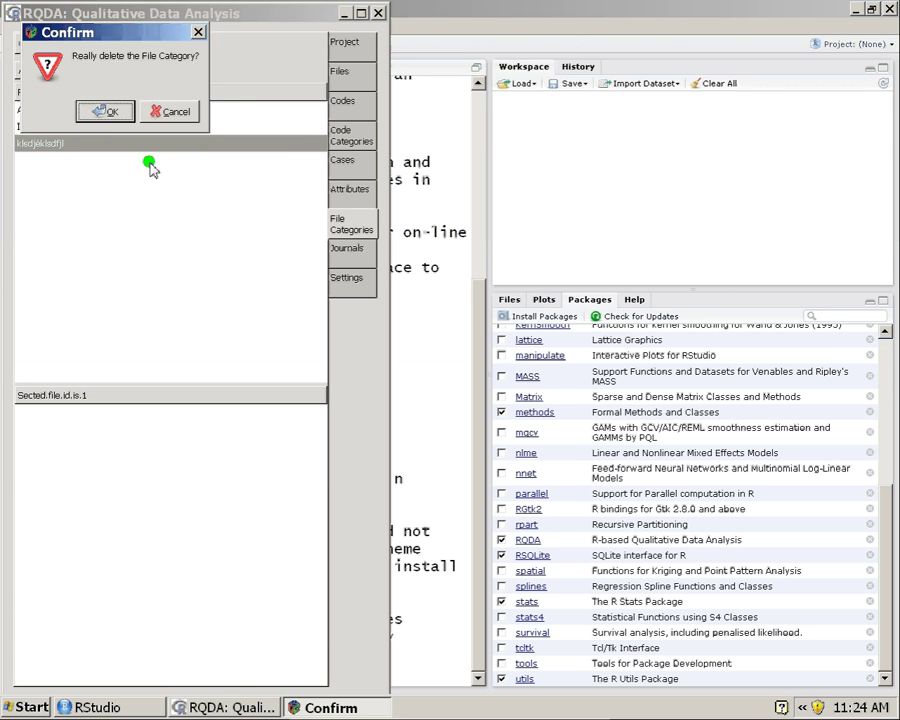
pyautogui.click(116, 111)
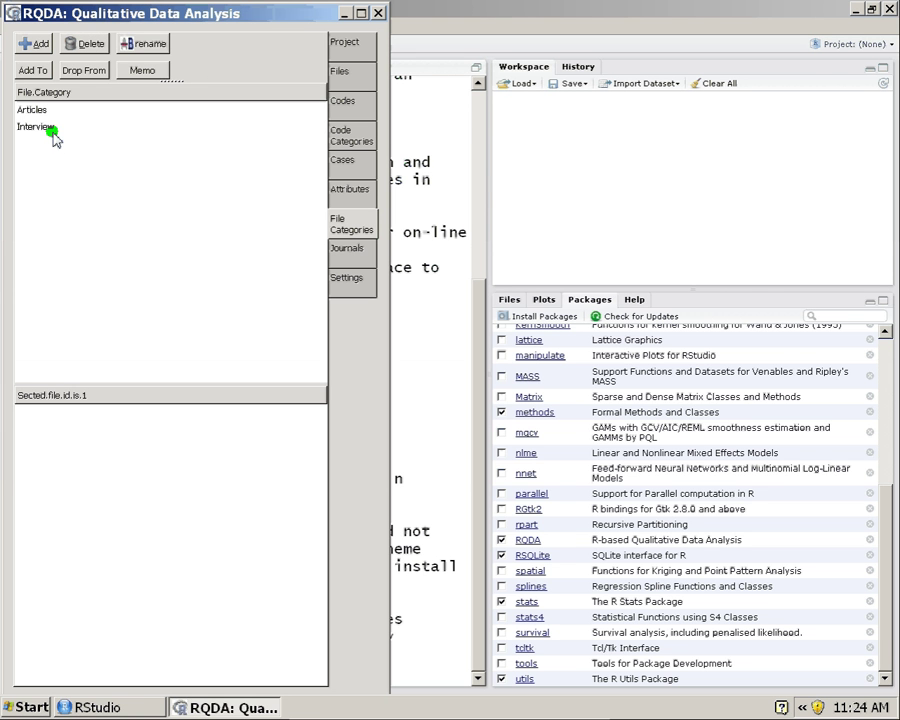
# - Open the memo of the Articles file category and close it without writing anything
pyautogui.click(58, 110)
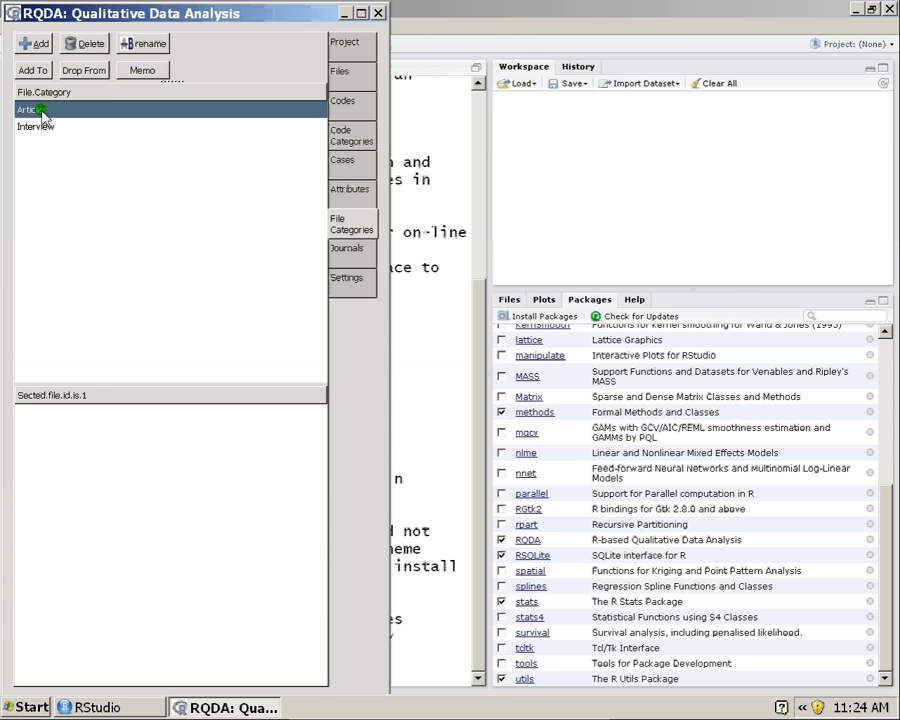
pyautogui.click(145, 74)
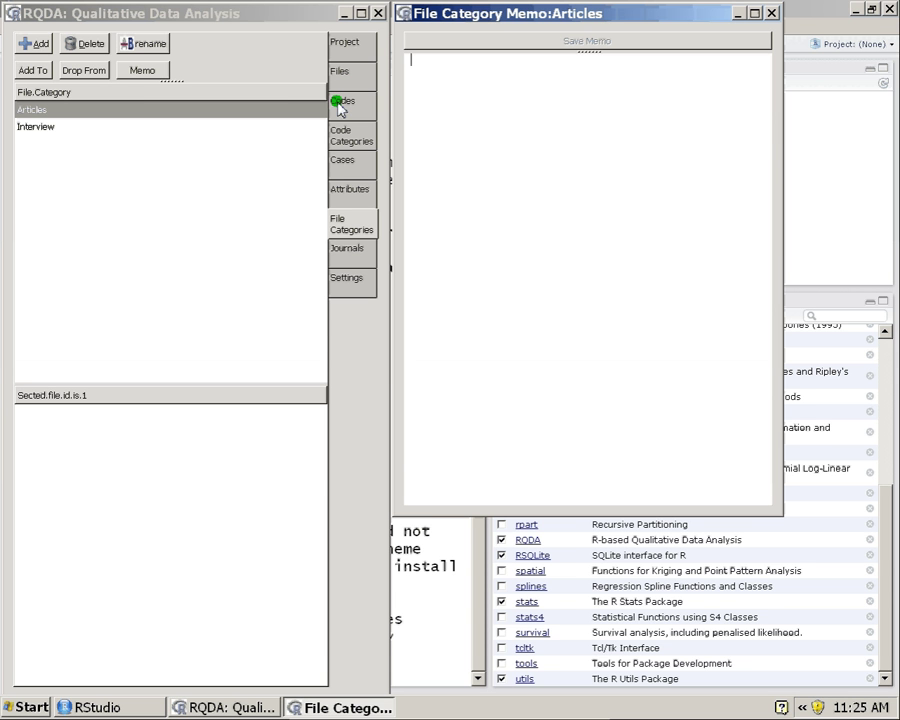
pyautogui.click(772, 13)
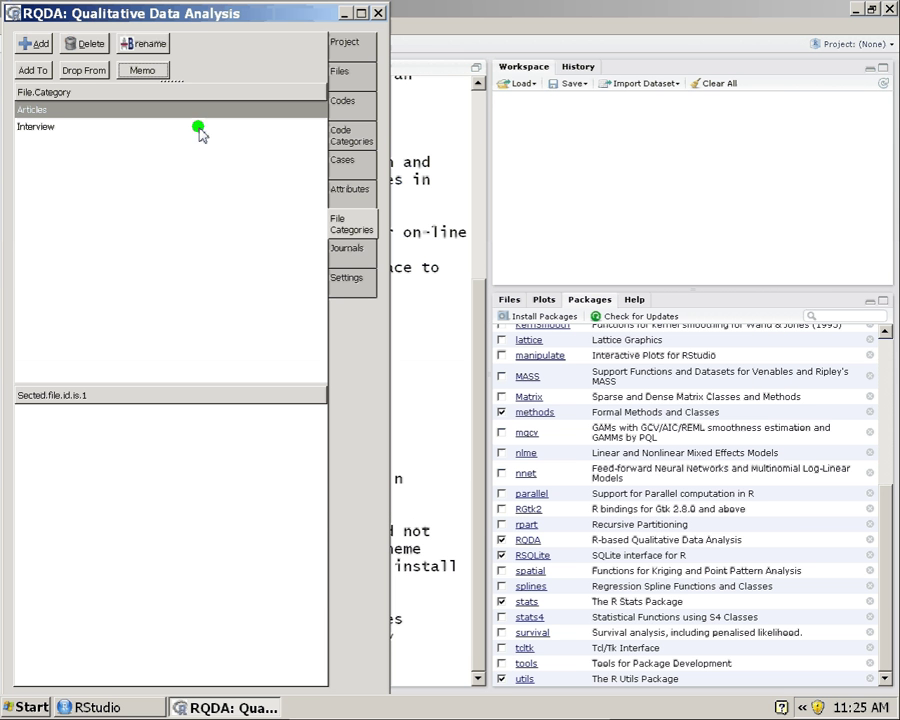
# - Open the list of project files for adding to the Articles category
pyautogui.click(60, 126)
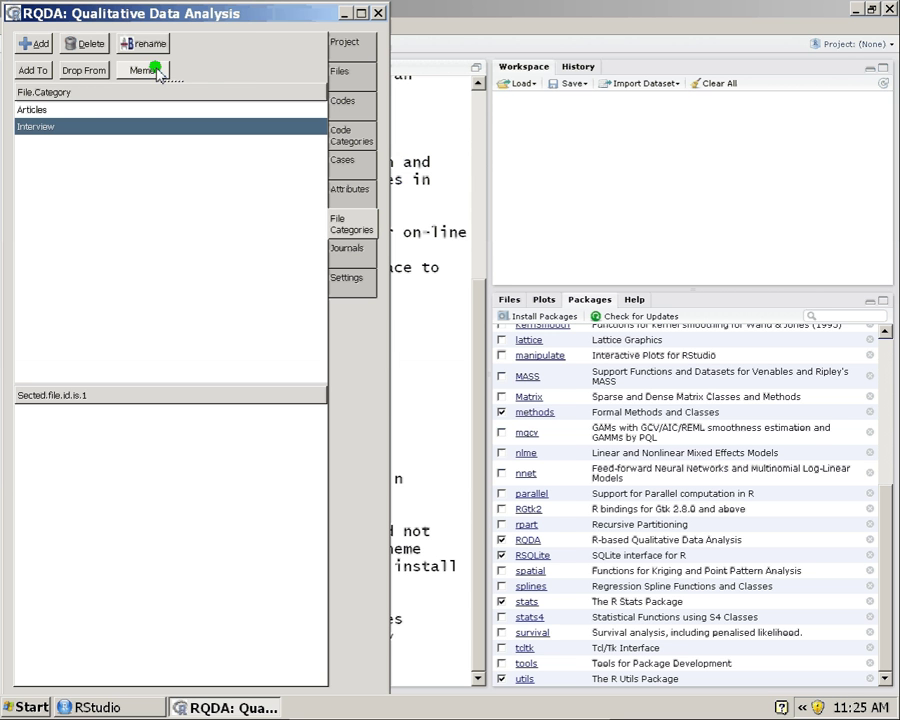
pyautogui.click(80, 110)
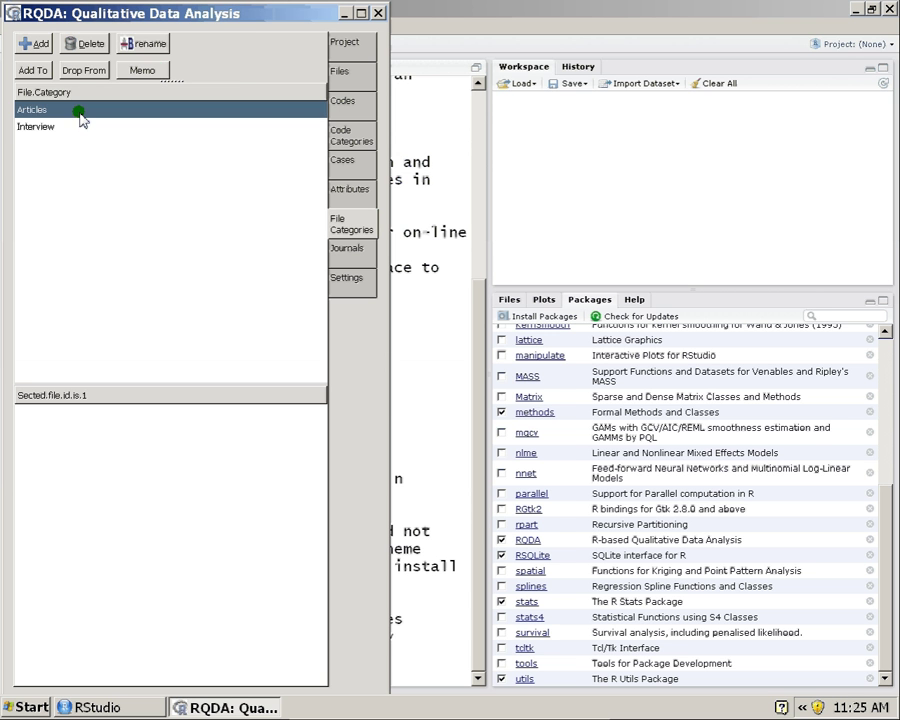
pyautogui.click(33, 70)
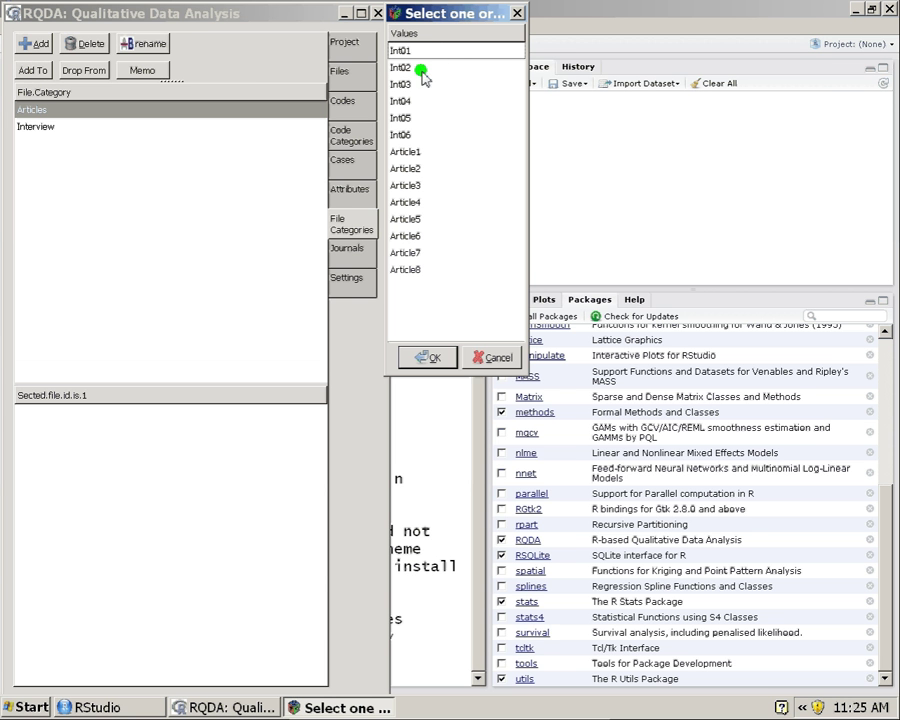
# - Select the continuous range Article1 through Article8 in the list of files
pyautogui.click(411, 152)
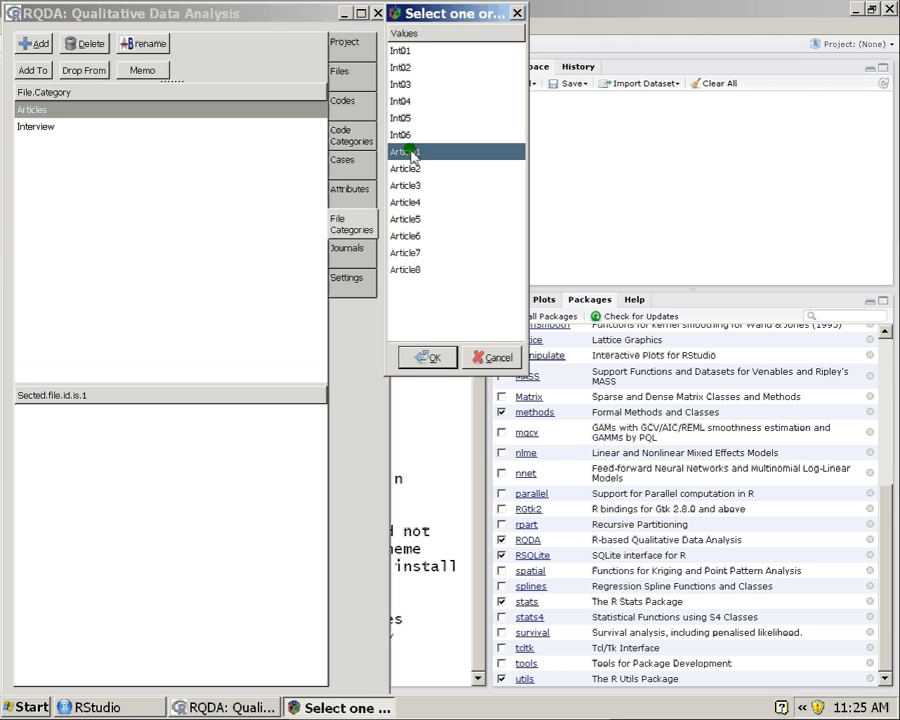
pyautogui.click(416, 270)
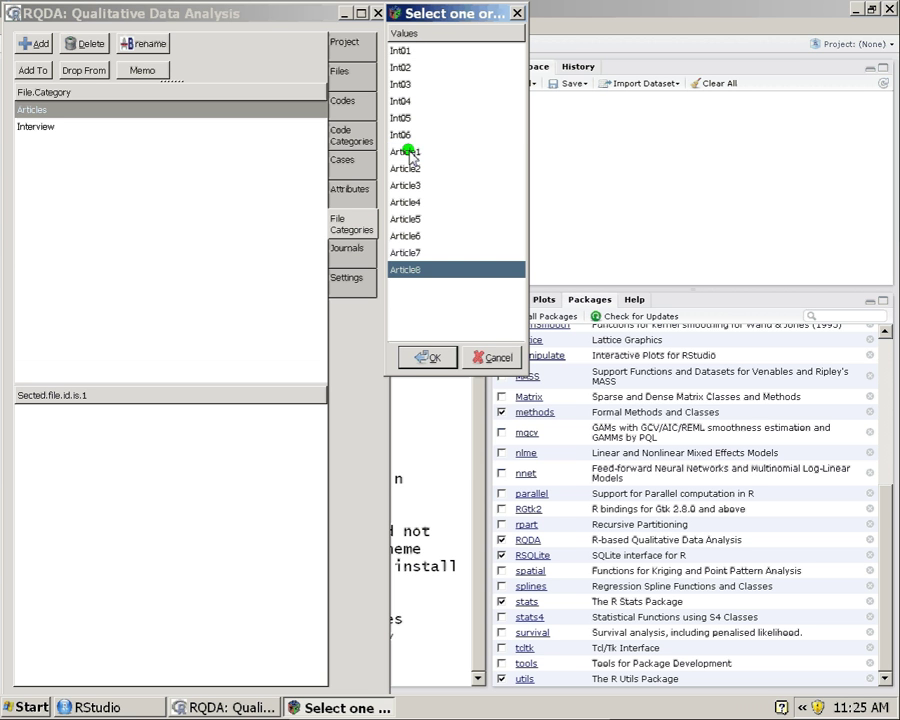
pyautogui.click(411, 152)
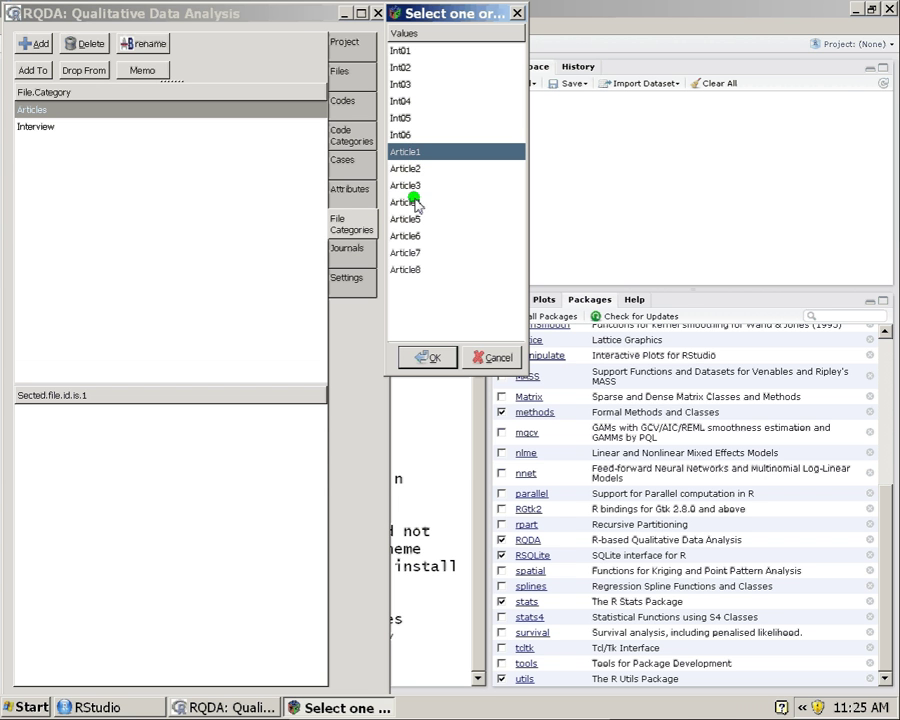
pyautogui.keyDown('ctrl'); pyautogui.click(414, 172); pyautogui.keyUp('ctrl')
pyautogui.keyDown('ctrl'); pyautogui.click(414, 175); pyautogui.keyUp('ctrl')
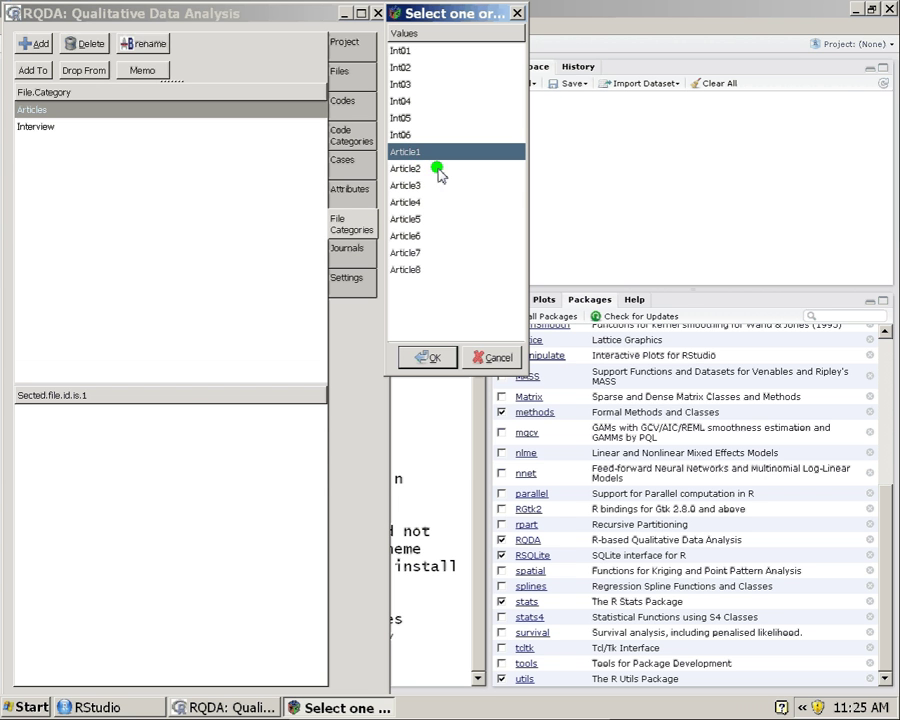
pyautogui.keyDown('ctrl'); pyautogui.click(426, 269); pyautogui.keyUp('ctrl')
pyautogui.keyDown('ctrl'); pyautogui.click(428, 266); pyautogui.keyUp('ctrl')
pyautogui.click(432, 134)
pyautogui.click(431, 152)
pyautogui.keyDown('shift'); pyautogui.click(426, 270); pyautogui.keyUp('shift')
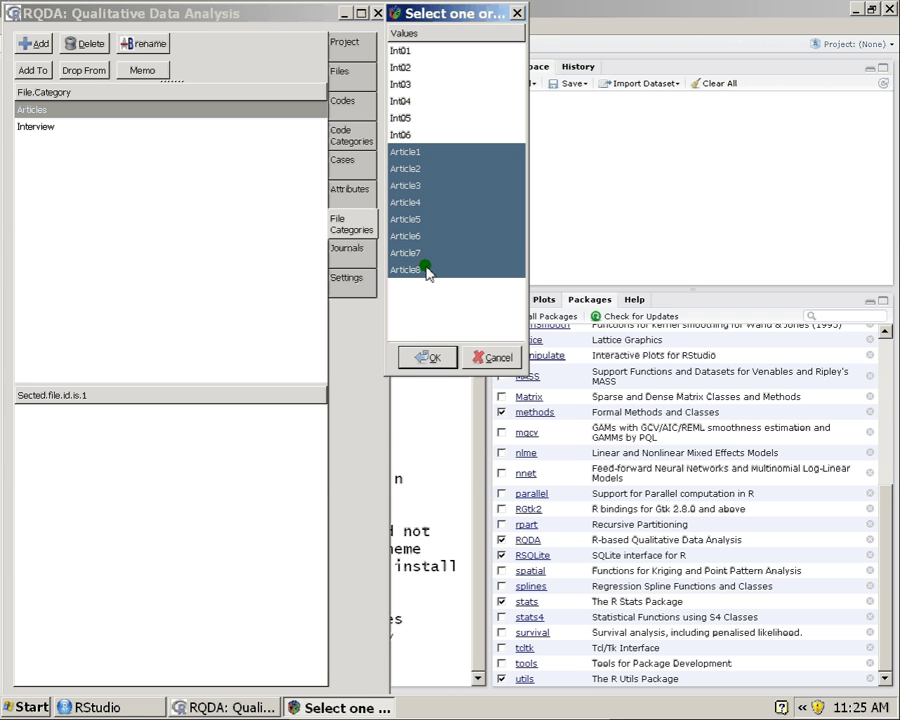
# - Select the non-adjacent files Int01, Int03, Article1, Article2, Article4, Article6 and Article7 together in the list
pyautogui.click(432, 135)
pyautogui.click(435, 152)
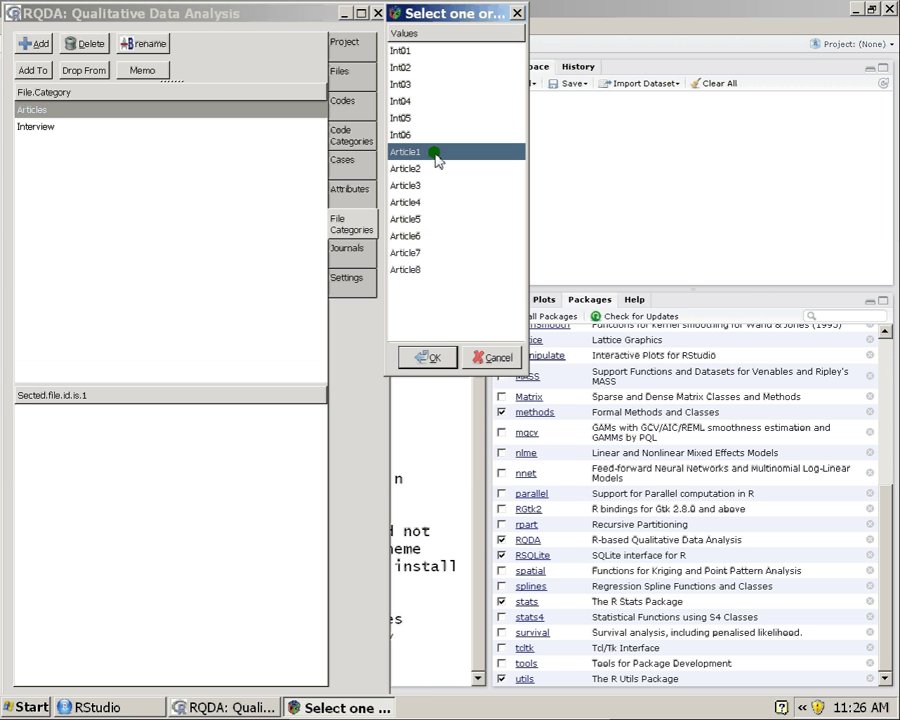
pyautogui.keyDown('ctrl'); pyautogui.click(414, 84); pyautogui.keyUp('ctrl')
pyautogui.keyDown('ctrl'); pyautogui.click(433, 200); pyautogui.keyUp('ctrl')
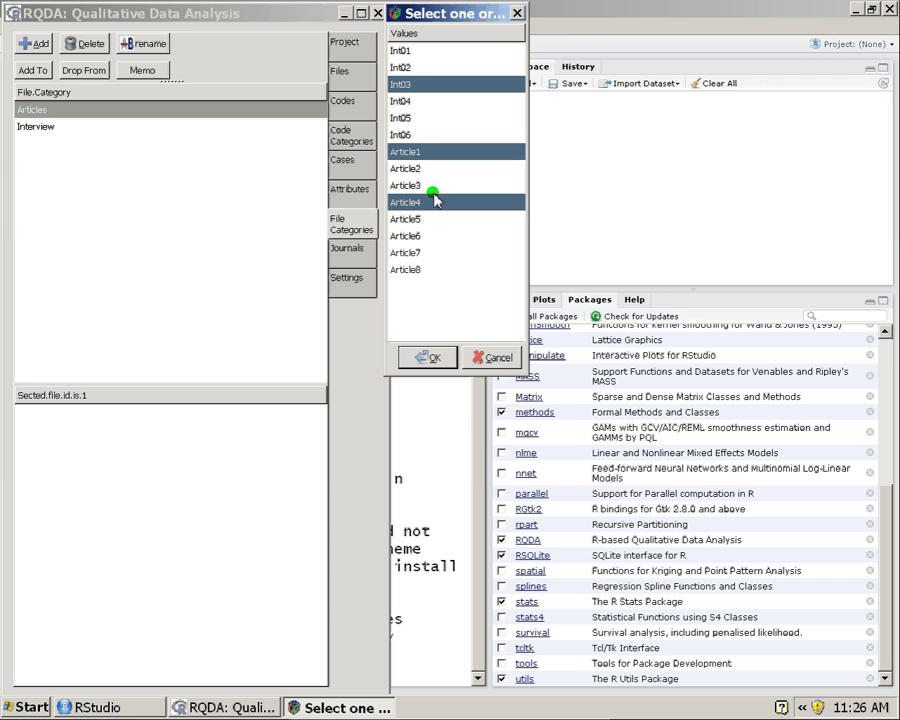
pyautogui.keyDown('ctrl'); pyautogui.click(436, 238); pyautogui.keyUp('ctrl')
pyautogui.keyDown('ctrl'); pyautogui.click(437, 253); pyautogui.keyUp('ctrl')
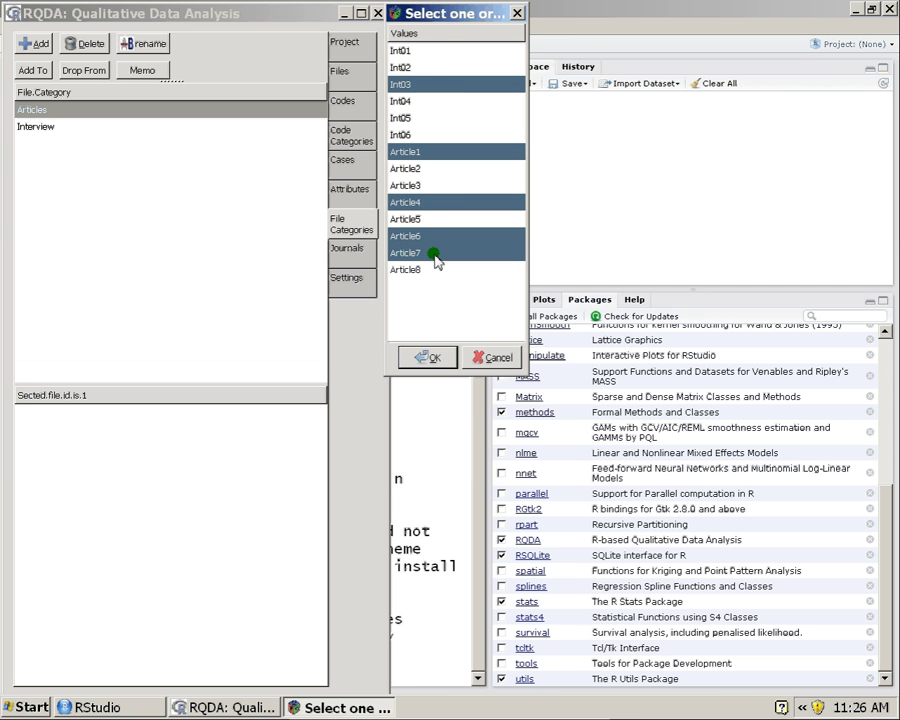
pyautogui.keyDown('ctrl'); pyautogui.click(435, 168); pyautogui.keyUp('ctrl')
pyautogui.keyDown('ctrl'); pyautogui.click(444, 52); pyautogui.keyUp('ctrl')
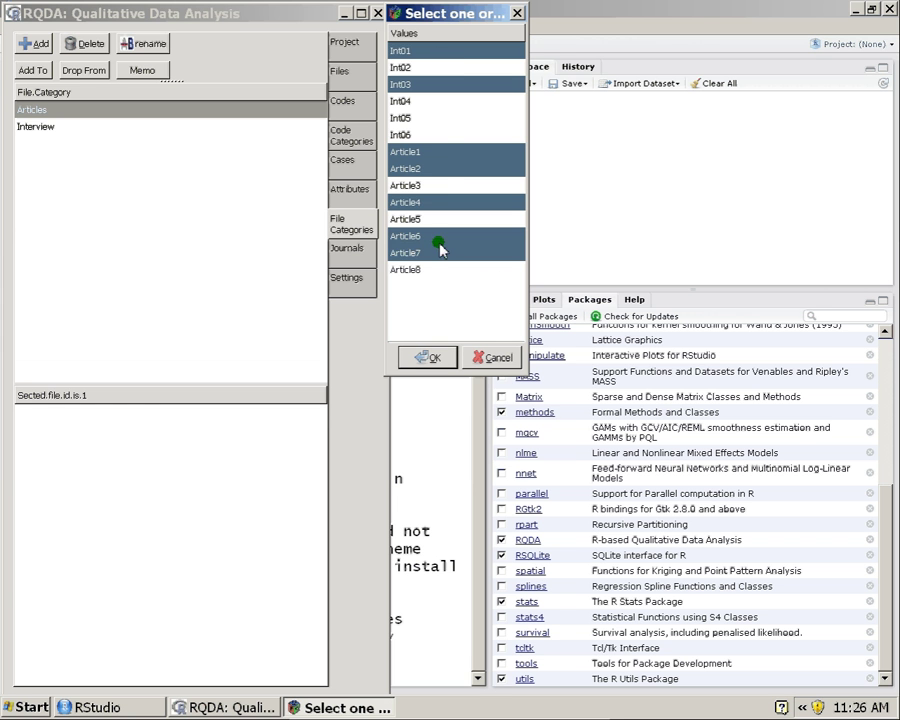
# - Reselect only Article1 through Article8 and add them to the Articles file category
pyautogui.click(440, 136)
pyautogui.click(438, 152)
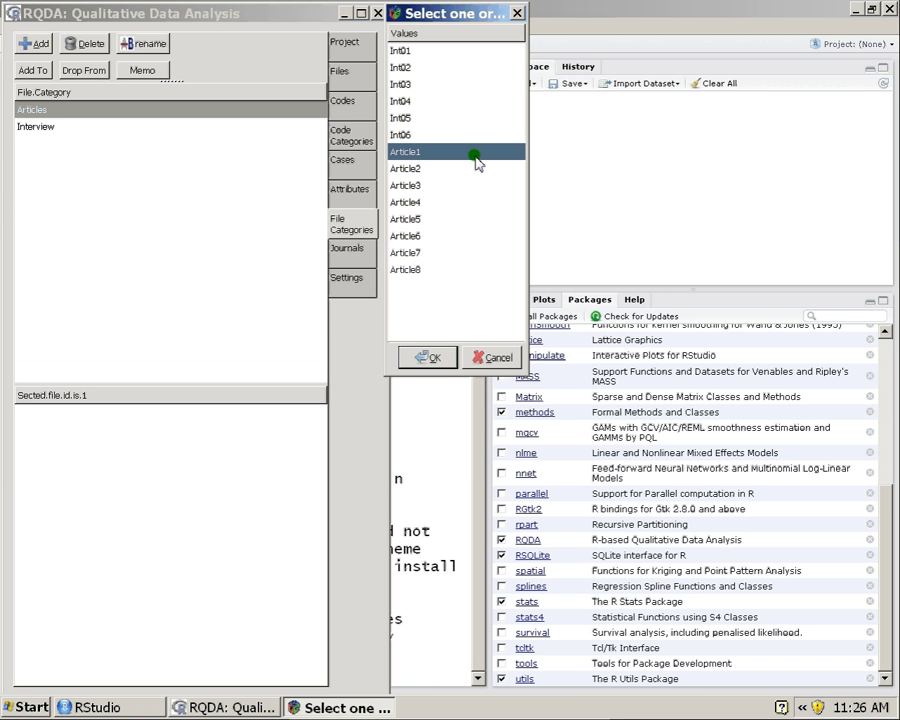
pyautogui.keyDown('shift'); pyautogui.click(428, 270); pyautogui.keyUp('shift')
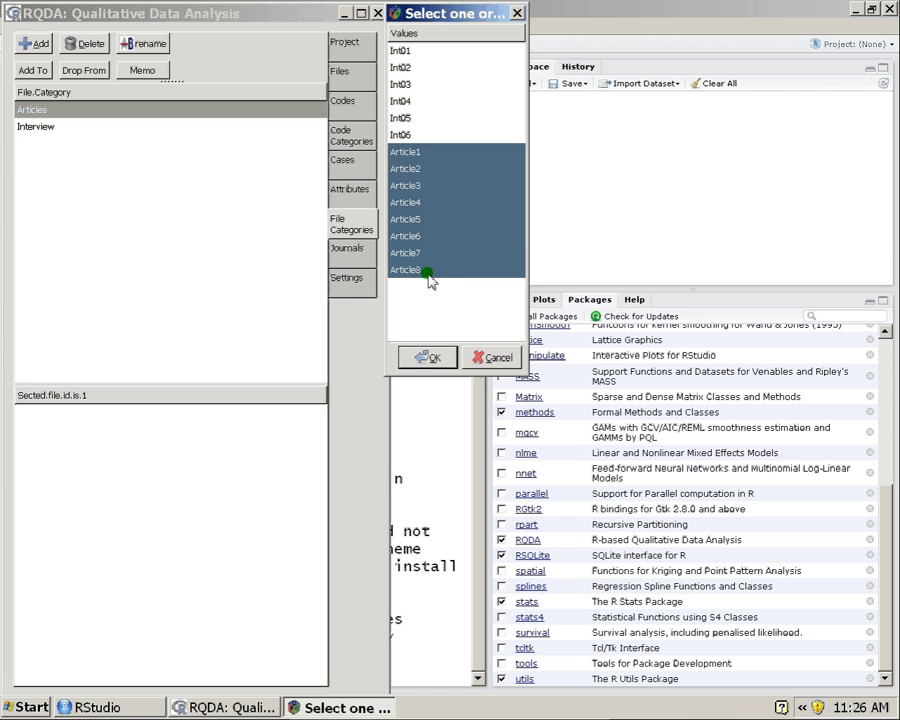
pyautogui.click(431, 358)
# - Add the files Int01 through Int06 to the Interview file category
pyautogui.click(72, 130)
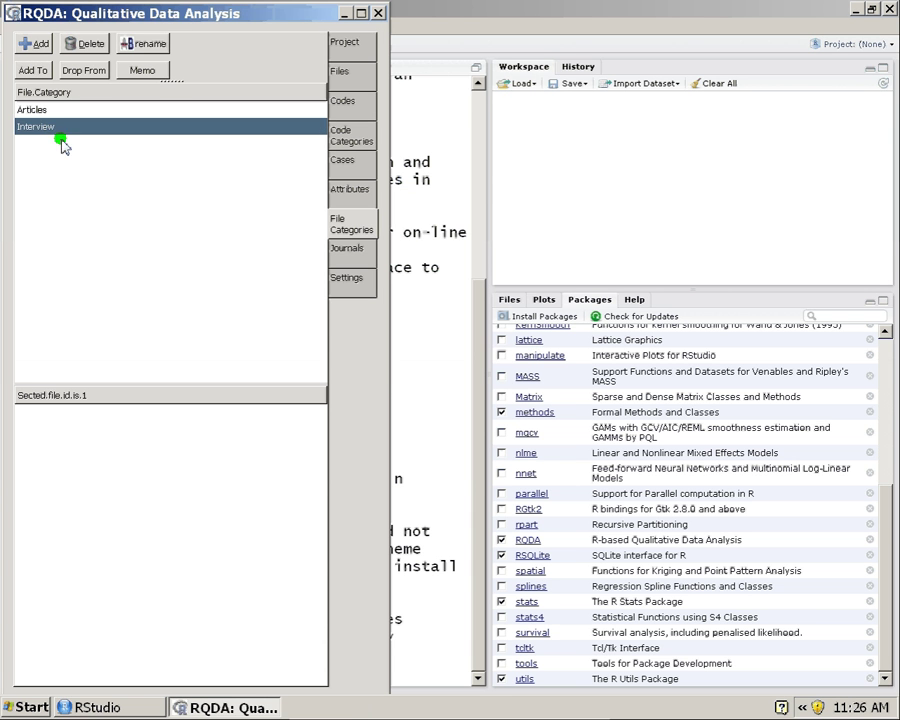
pyautogui.click(28, 72)
pyautogui.click(414, 54)
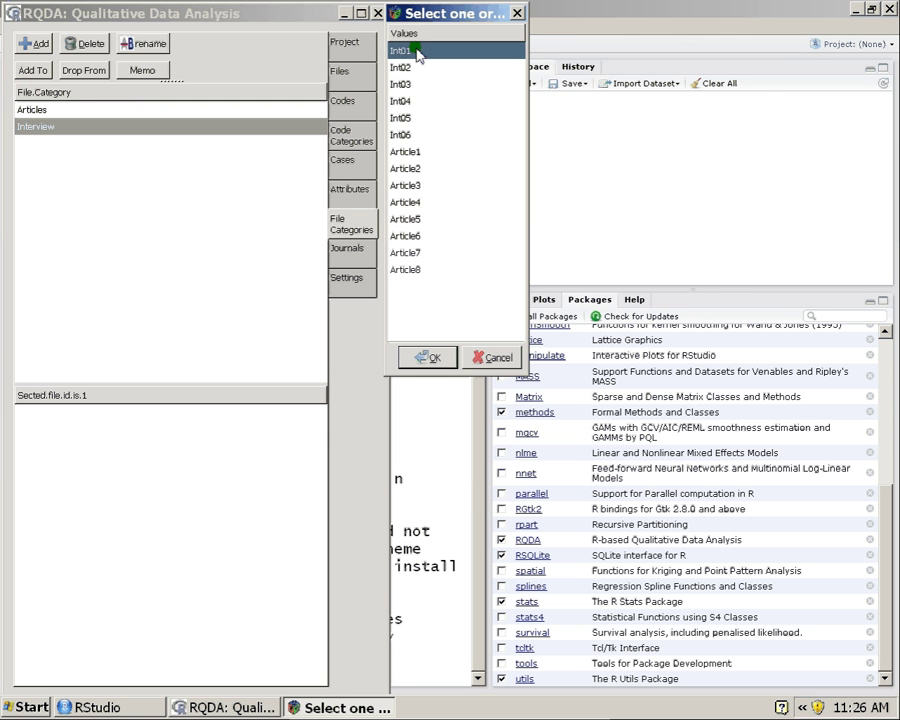
pyautogui.keyDown('shift'); pyautogui.click(404, 136); pyautogui.keyUp('shift')
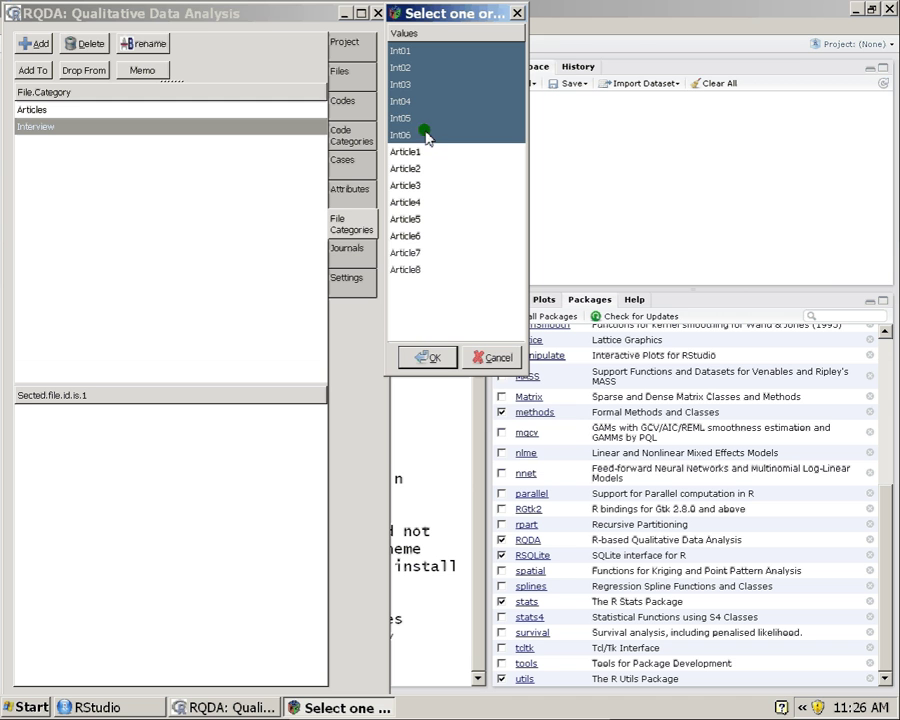
pyautogui.click(443, 358)
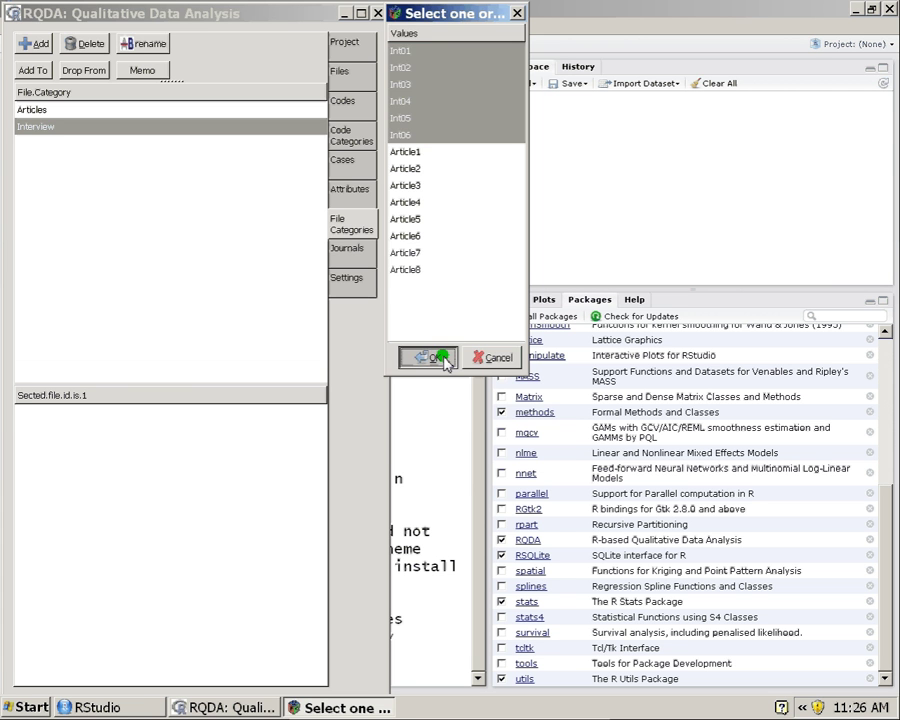
# - Display the files assigned to the Articles category and those assigned to the Interview category
pyautogui.click(42, 109)
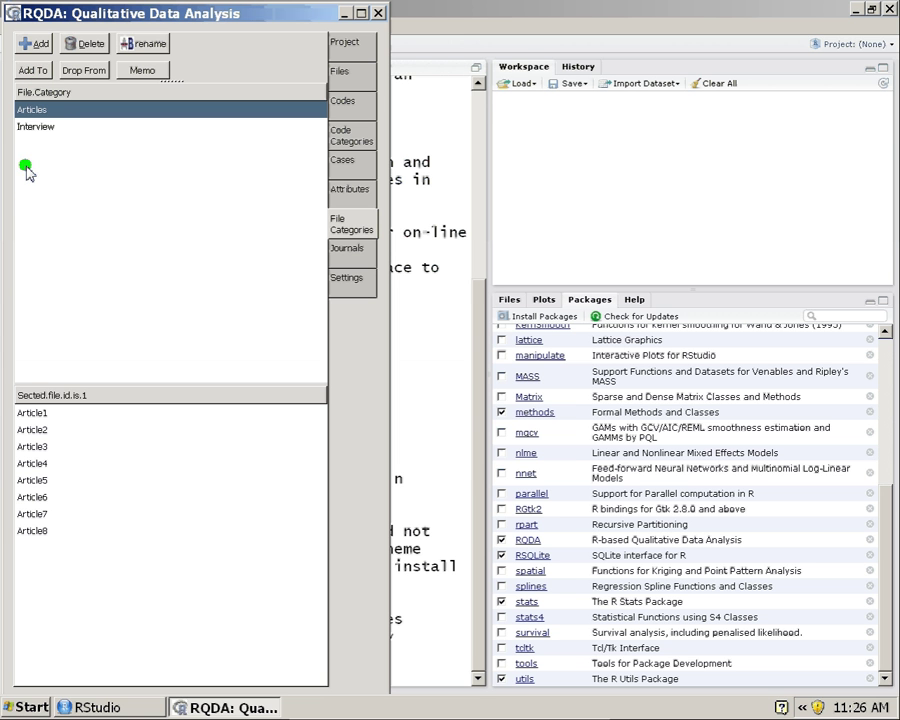
pyautogui.click(28, 126)
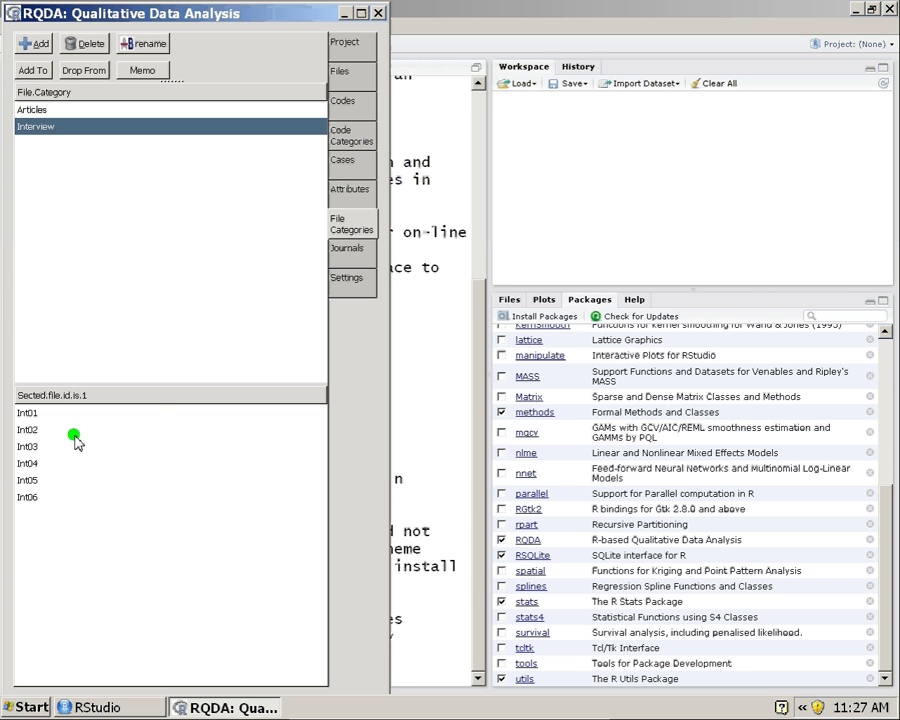
# - Remove the file Int06 from the Interview category and accept the removal
pyautogui.click(42, 498)
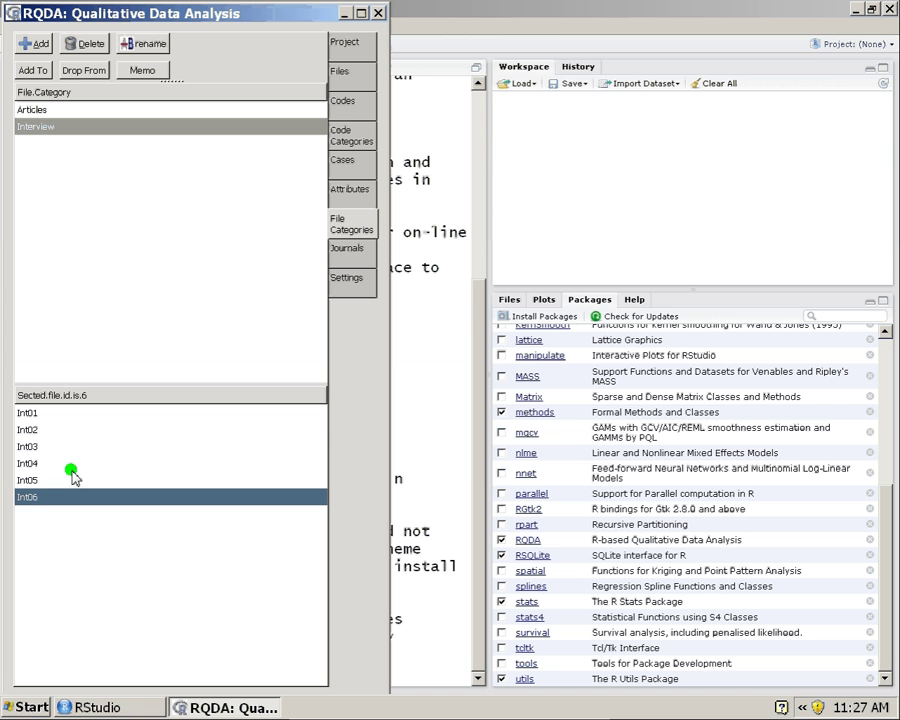
pyautogui.click(88, 72)
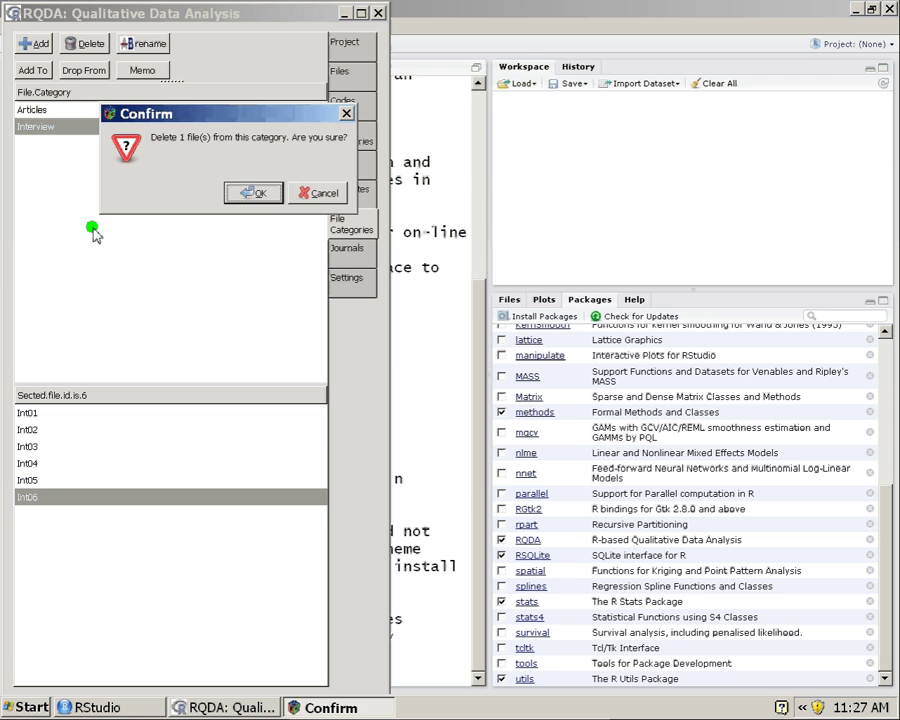
pyautogui.click(258, 195)
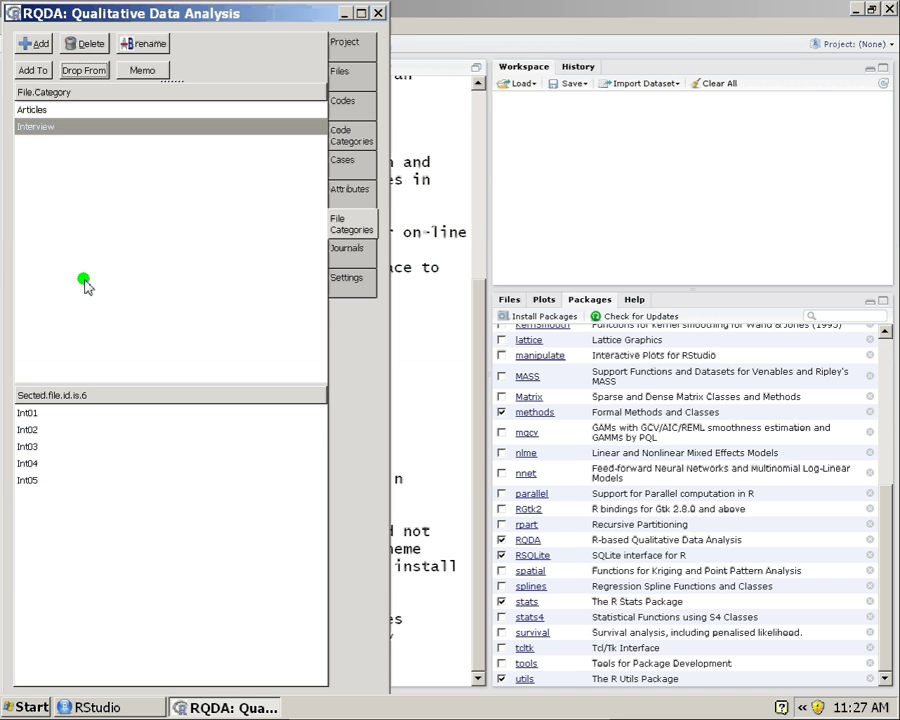
# - Select Int05, Int03, Int02 and Int01 together among the Interview category's files
pyautogui.click(60, 483)
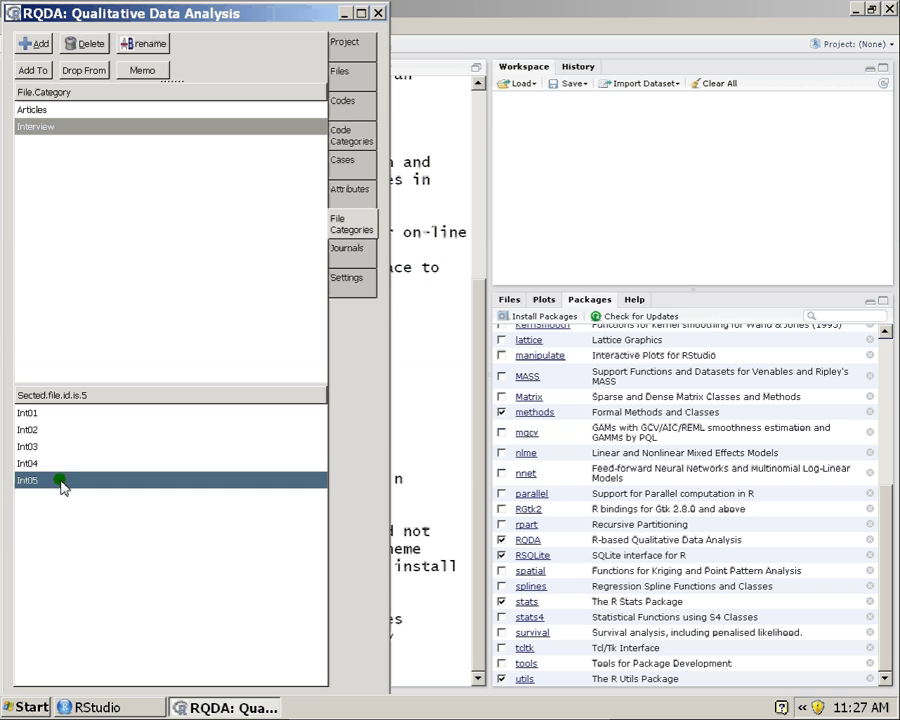
pyautogui.keyDown('ctrl'); pyautogui.click(50, 449); pyautogui.keyUp('ctrl')
pyautogui.rightClick(50, 449)
pyautogui.click(36, 425)
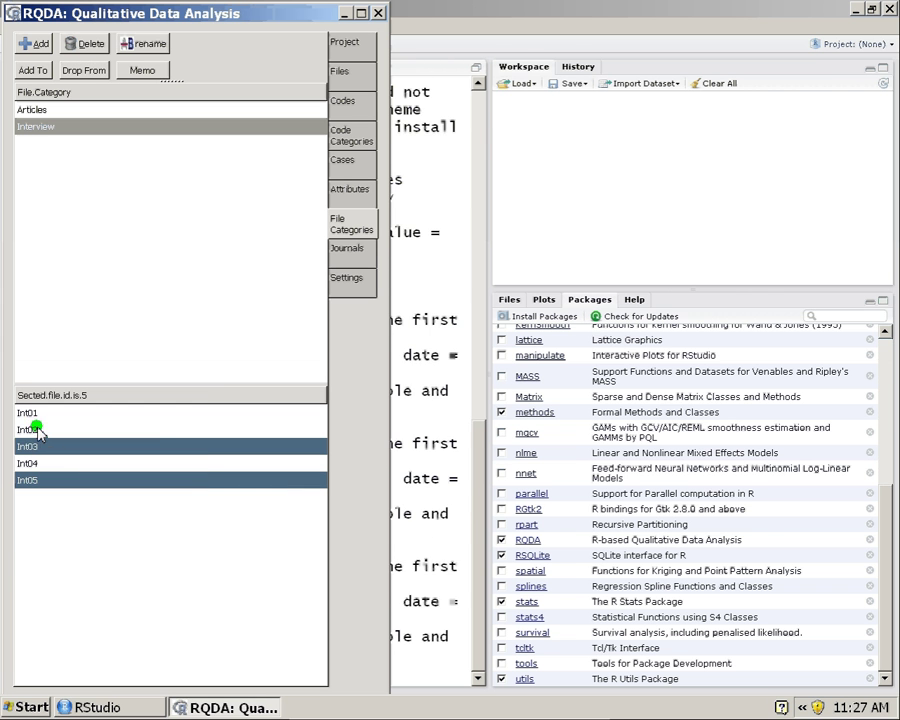
pyautogui.keyDown('ctrl'); pyautogui.click(36, 427); pyautogui.keyUp('ctrl')
pyautogui.rightClick(36, 427)
pyautogui.click(35, 412)
pyautogui.keyDown('ctrl'); pyautogui.click(35, 412); pyautogui.keyUp('ctrl')
pyautogui.rightClick(35, 412)
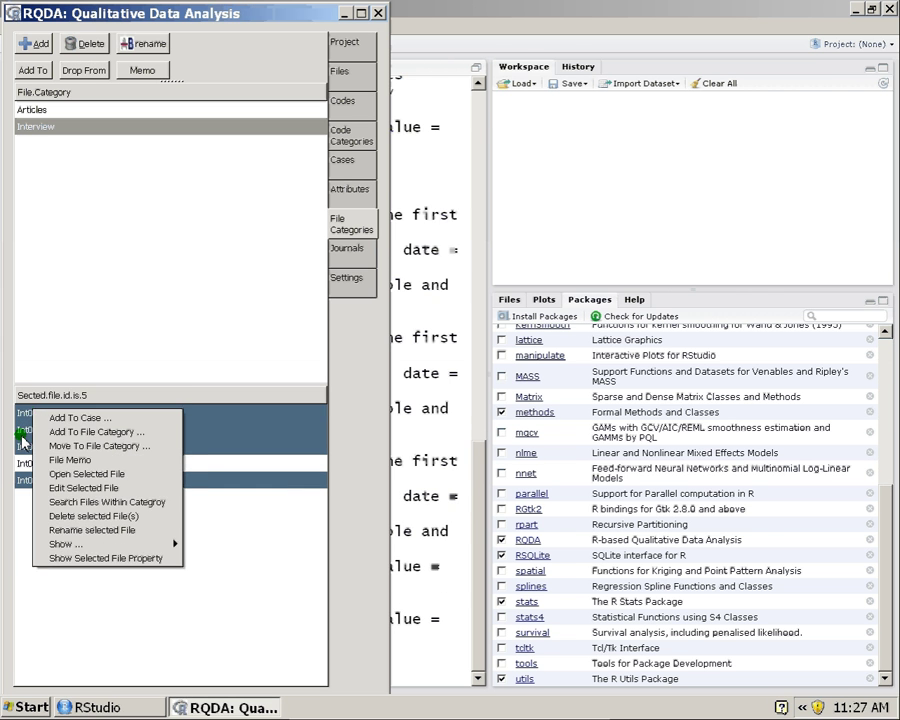
pyautogui.click(24, 440)
# - Remove all files from Int01 through Int05 from the Interview category
pyautogui.click(33, 481)
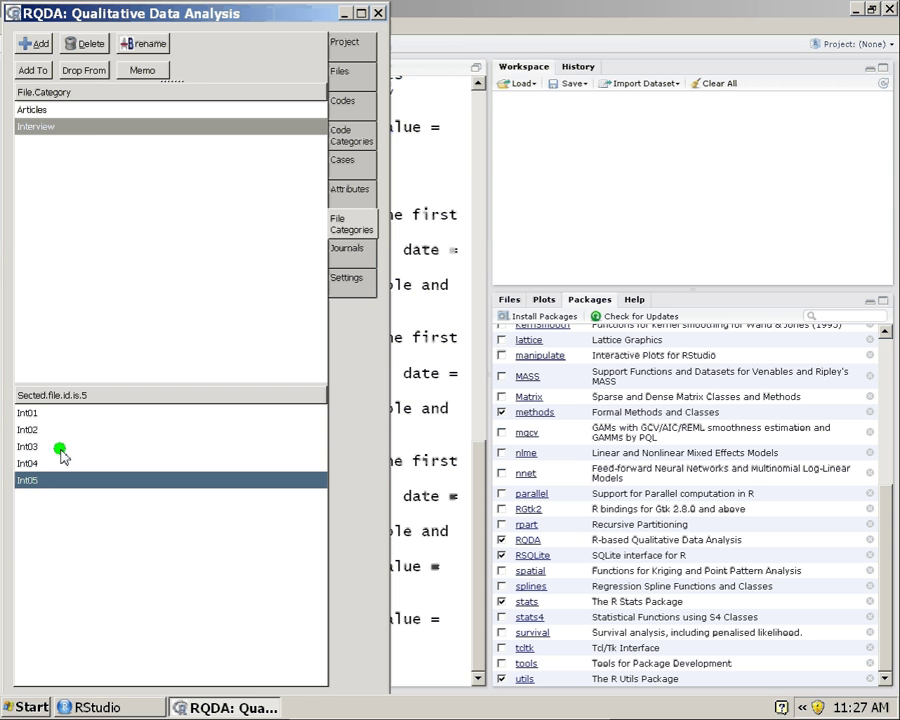
pyautogui.keyDown('shift'); pyautogui.click(40, 413); pyautogui.keyUp('shift')
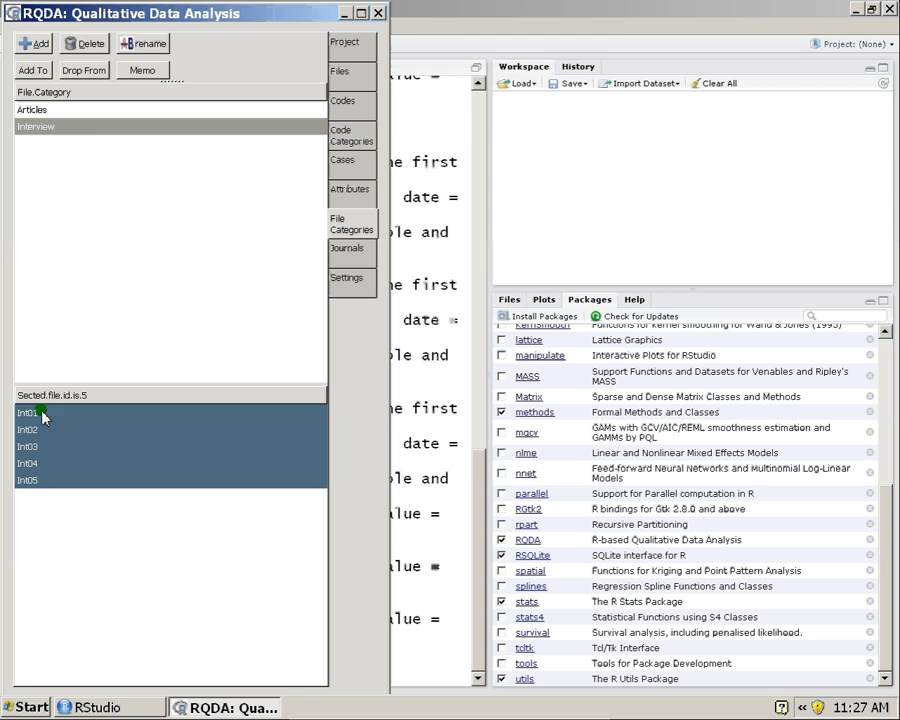
pyautogui.click(78, 72)
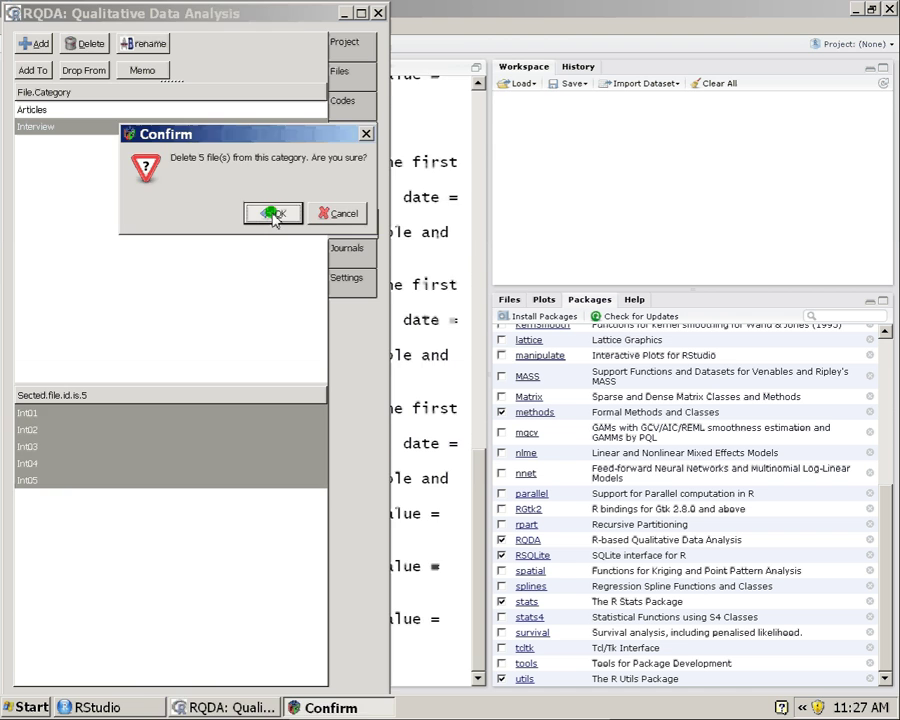
pyautogui.click(274, 216)
# - Add the files Int01 through Int06 back to the Interview file category
pyautogui.click(33, 70)
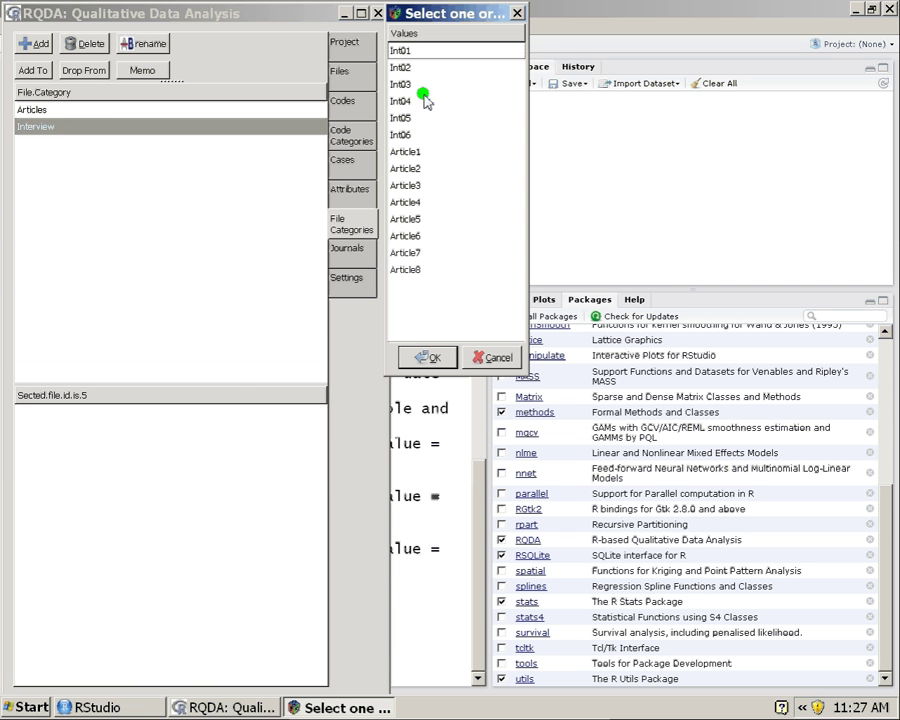
pyautogui.click(400, 50)
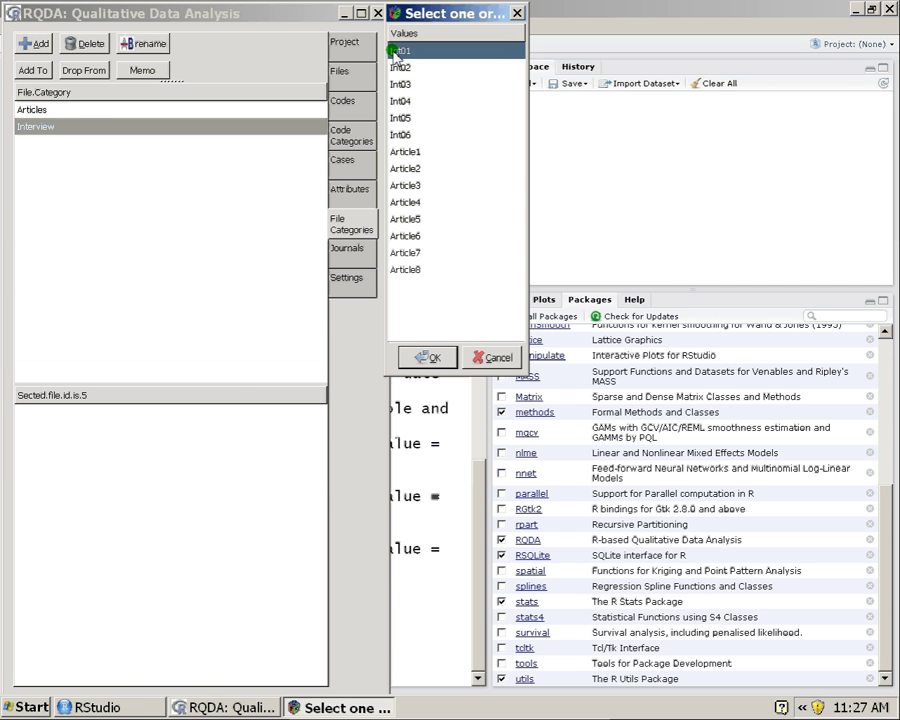
pyautogui.keyDown('shift'); pyautogui.click(419, 133); pyautogui.keyUp('shift')
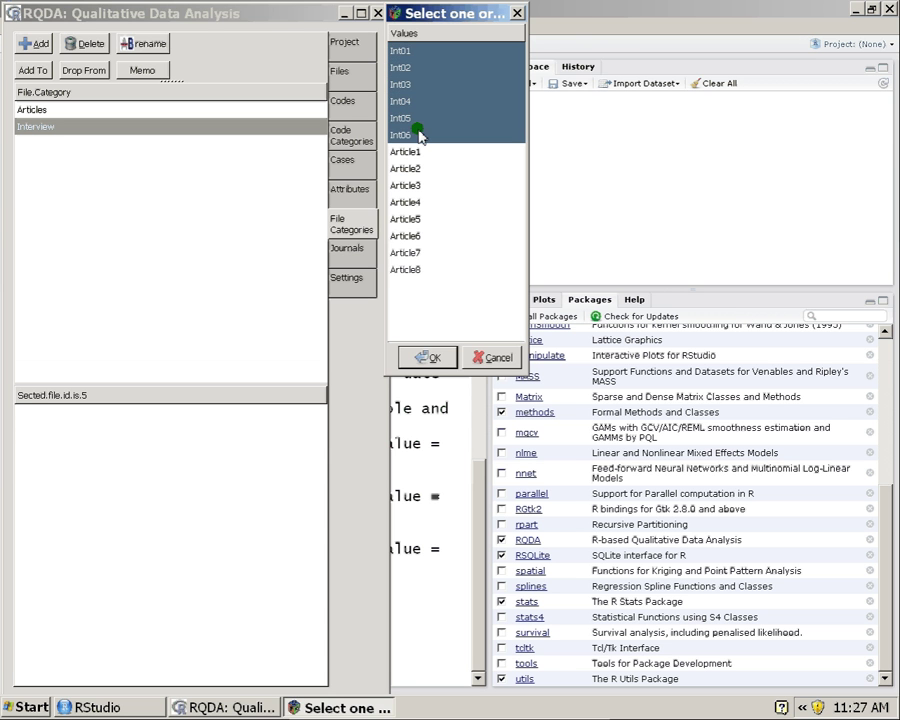
pyautogui.click(420, 356)
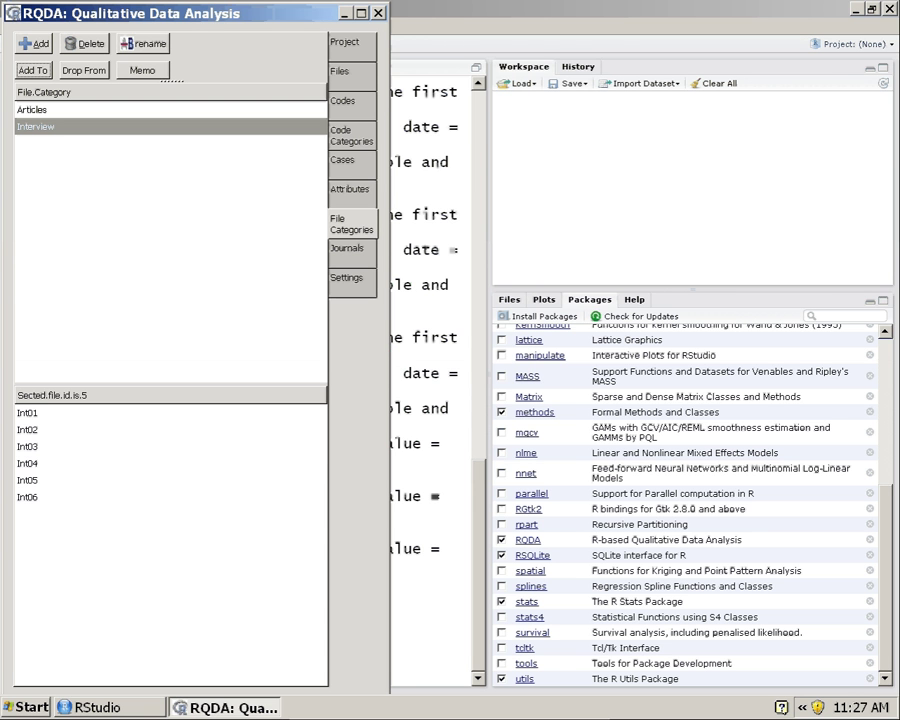